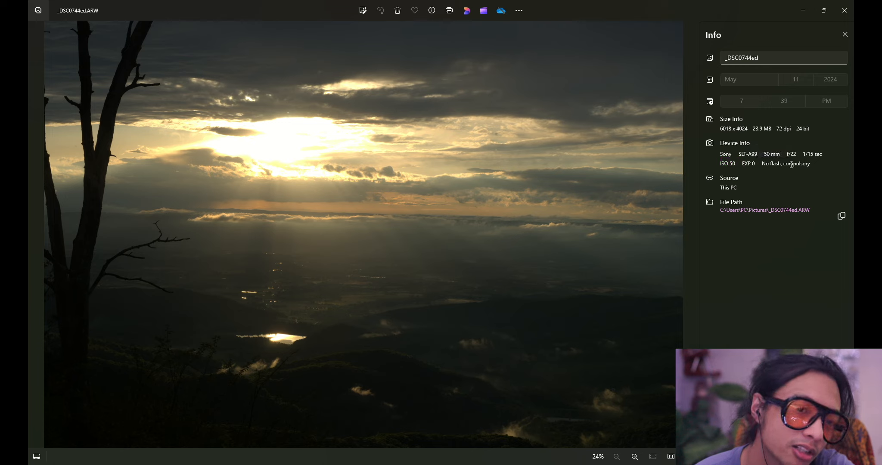
# Step: Examine the camera and exposure details of _DSC0744ed.ARW, and minimize the photo viewer
pyautogui.moveTo(816, 166); pyautogui.dragTo(740, 166)
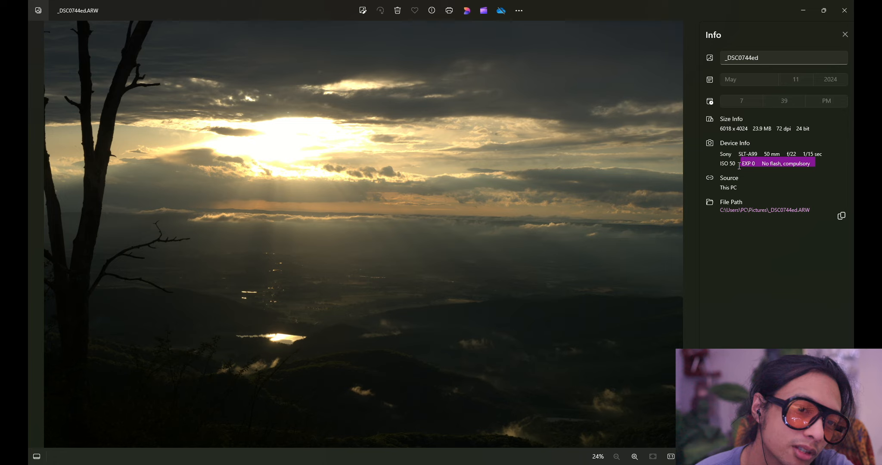
pyautogui.click(726, 165)
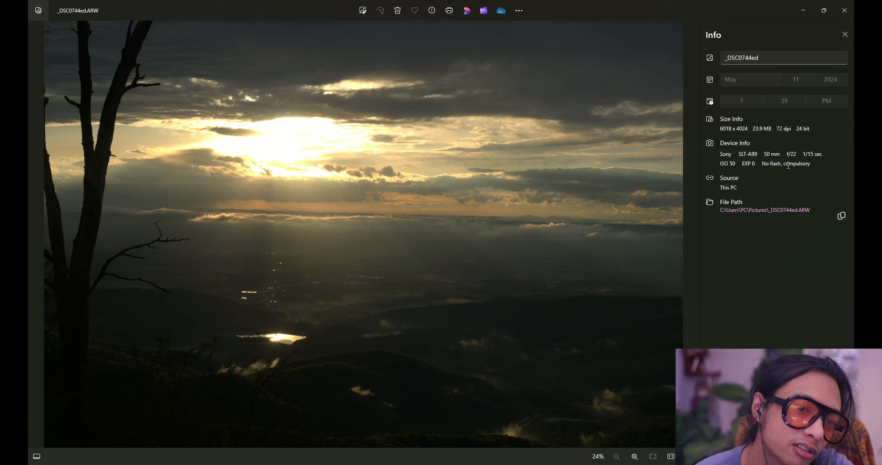
pyautogui.moveTo(822, 166); pyautogui.dragTo(723, 149)
pyautogui.click(731, 152)
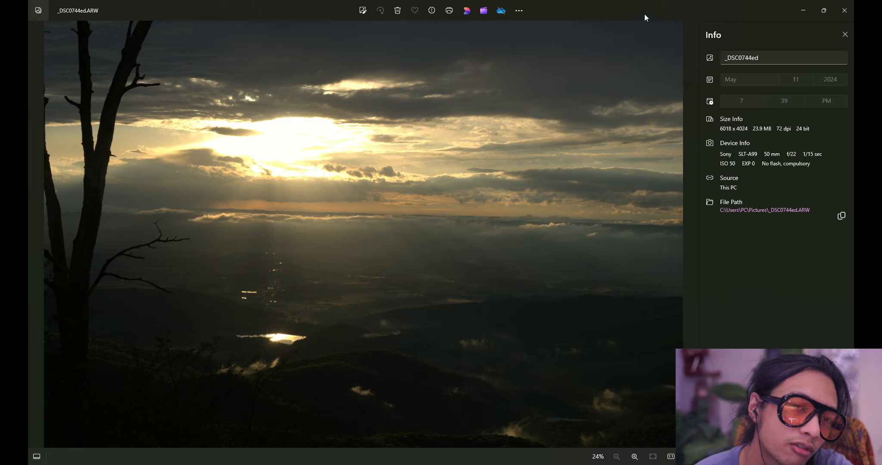
pyautogui.click(804, 11)
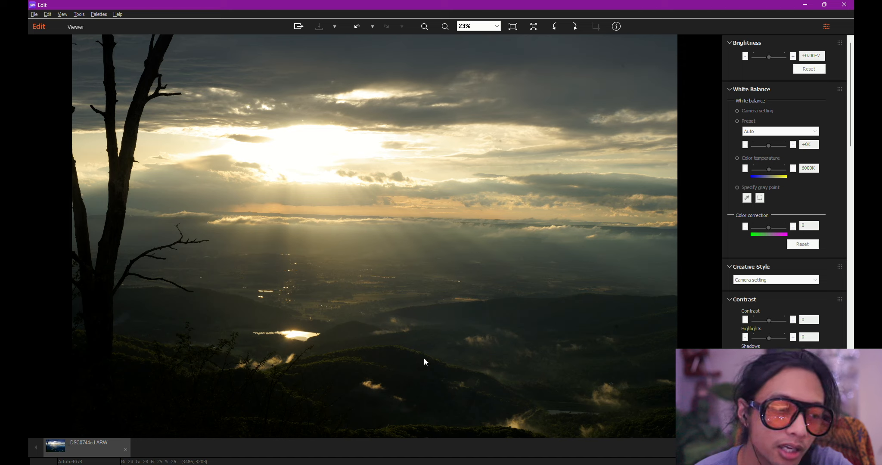
# Step: Inspect the misty valley, town lights and bright lake in the sunset photo at up to 300% magnification
pyautogui.click(258, 330)
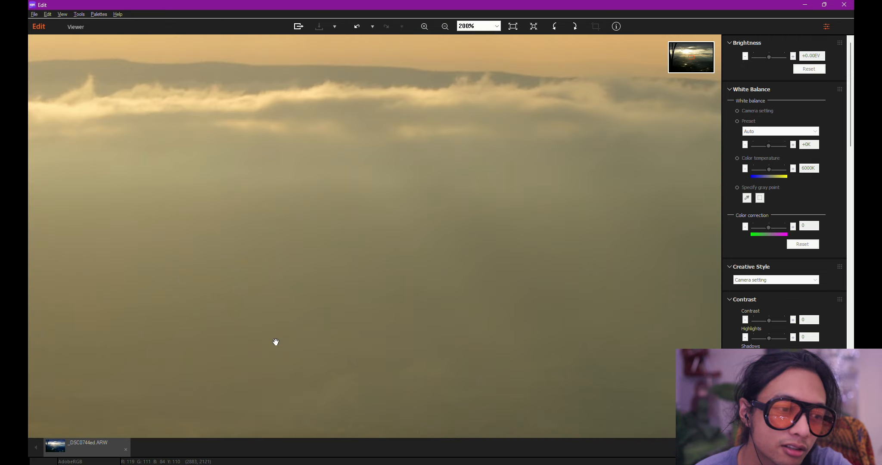
pyautogui.moveTo(256, 397); pyautogui.dragTo(427, 378)
pyautogui.moveTo(376, 268); pyautogui.dragTo(362, 348)
pyautogui.scroll(2, 366, 345)
pyautogui.scroll(-1, 403, 339)
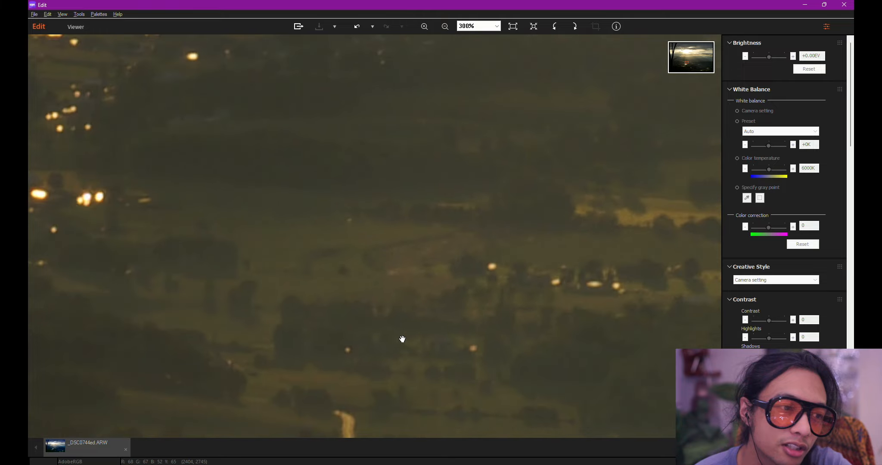
pyautogui.scroll(-2, 403, 340)
pyautogui.moveTo(359, 291); pyautogui.dragTo(407, 346)
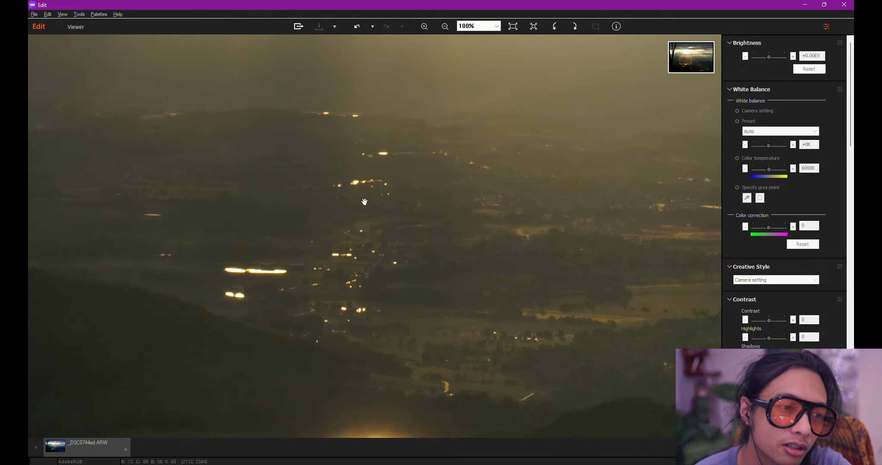
pyautogui.moveTo(311, 307); pyautogui.dragTo(327, 164)
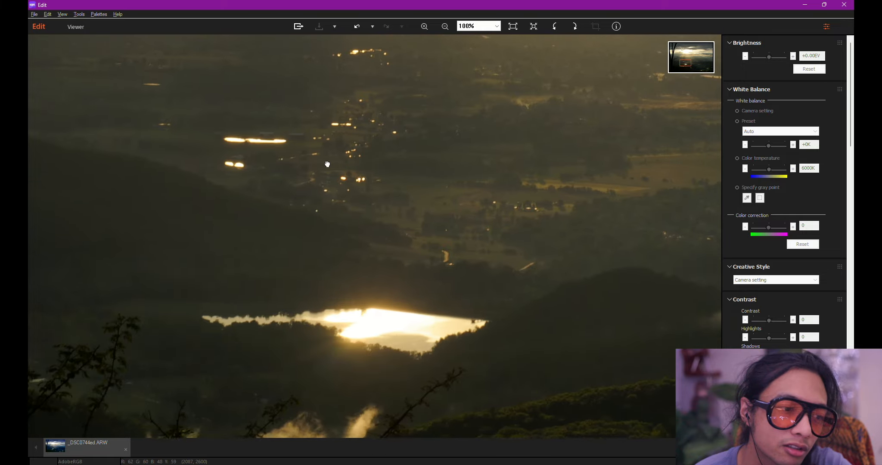
pyautogui.moveTo(334, 228); pyautogui.dragTo(347, 358)
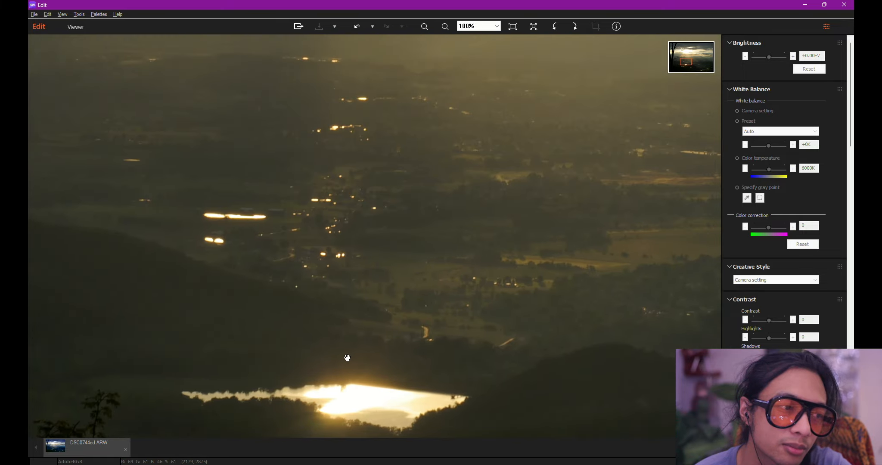
pyautogui.moveTo(362, 275); pyautogui.dragTo(416, 360)
pyautogui.scroll(-1, 441, 334)
pyautogui.scroll(1, 441, 335)
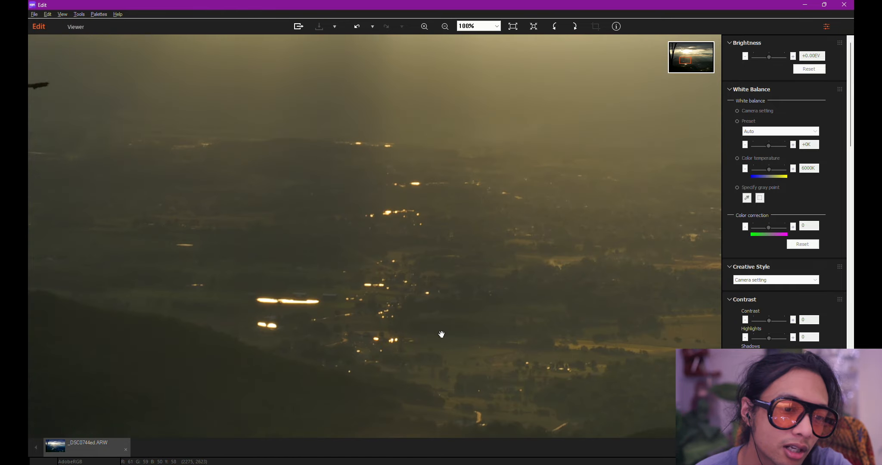
pyautogui.scroll(-1, 441, 335)
pyautogui.scroll(-1, 452, 330)
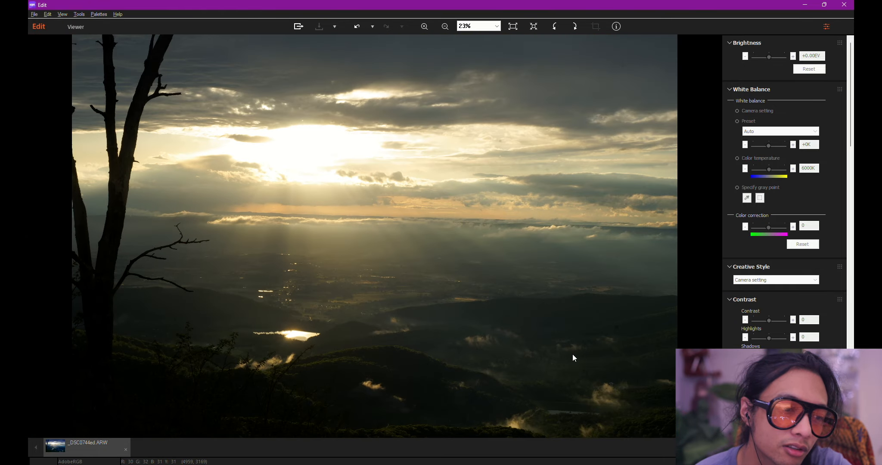
# Step: Inspect the dark hills and low mist in the photo's lower foreground at up to 200% magnification
pyautogui.scroll(1, 579, 386)
pyautogui.scroll(1, 573, 413)
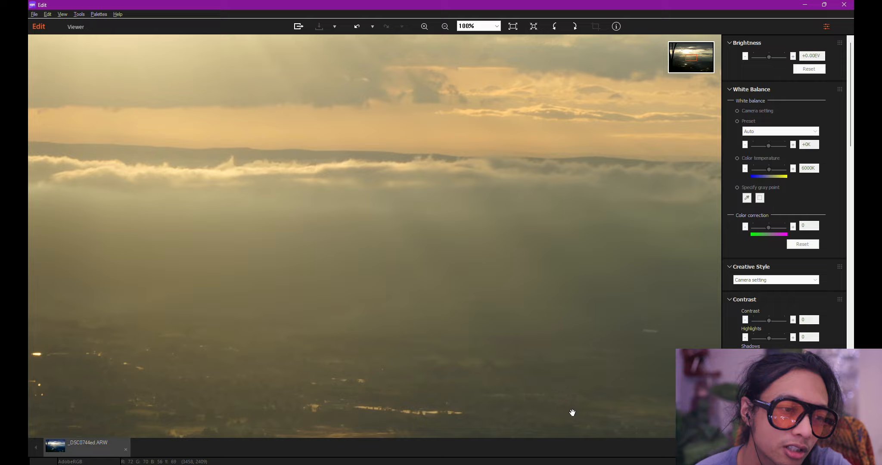
pyautogui.scroll(1, 573, 412)
pyautogui.moveTo(572, 413); pyautogui.dragTo(418, 190)
pyautogui.moveTo(632, 417); pyautogui.dragTo(367, 150)
pyautogui.moveTo(601, 361); pyautogui.dragTo(376, 111)
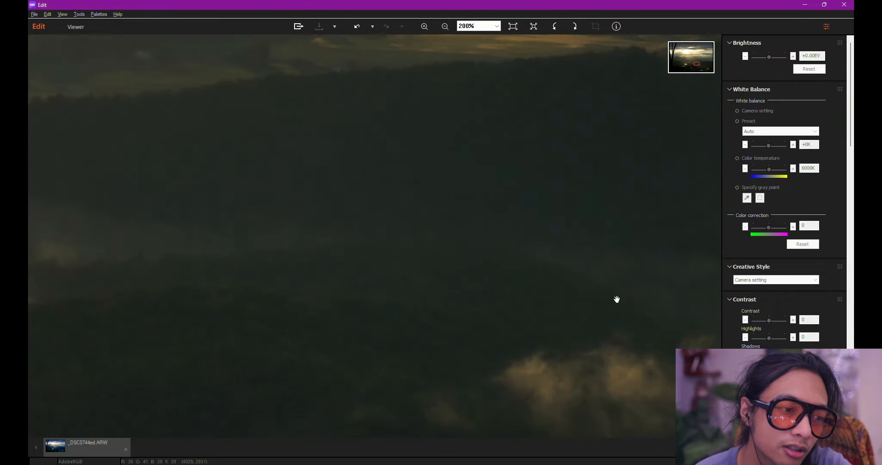
pyautogui.moveTo(617, 299); pyautogui.dragTo(380, 123)
pyautogui.moveTo(589, 285); pyautogui.dragTo(407, 136)
pyautogui.moveTo(641, 362); pyautogui.dragTo(476, 107)
pyautogui.scroll(-1, 479, 122)
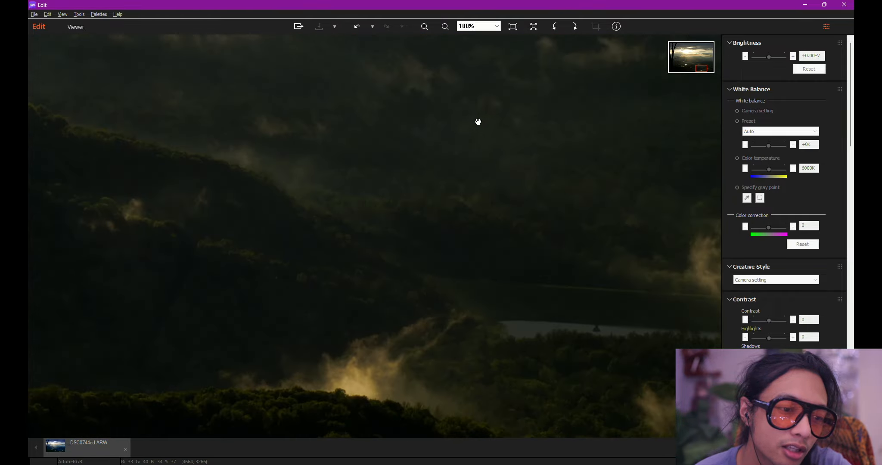
pyautogui.scroll(-1, 478, 122)
pyautogui.scroll(1, 529, 370)
pyautogui.scroll(-2, 509, 379)
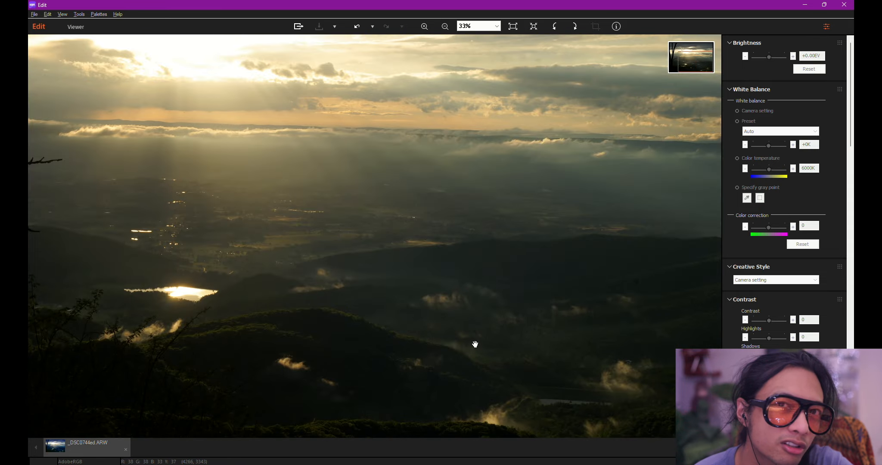
pyautogui.scroll(-1, 476, 344)
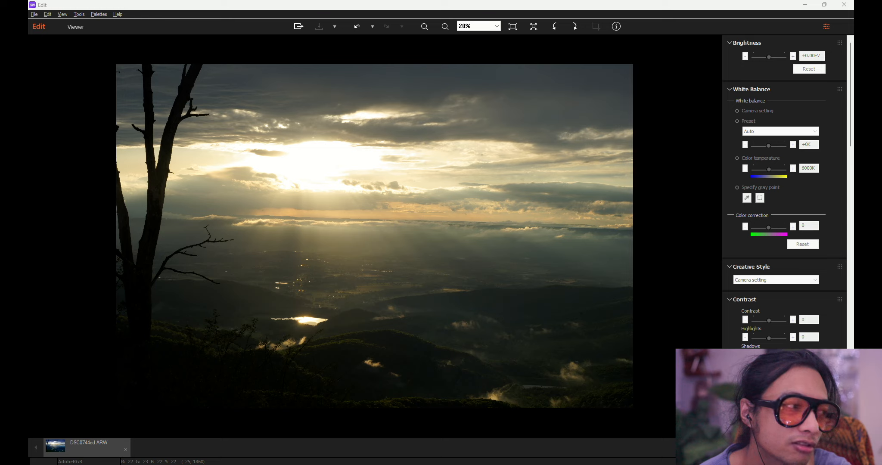
pyautogui.hotkey('alt', 'Tab')
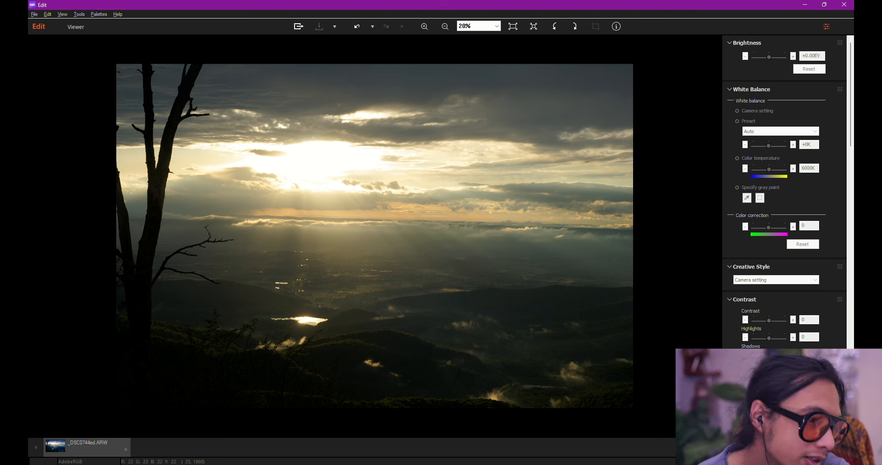
pyautogui.press('super+d')
pyautogui.press('super+d')
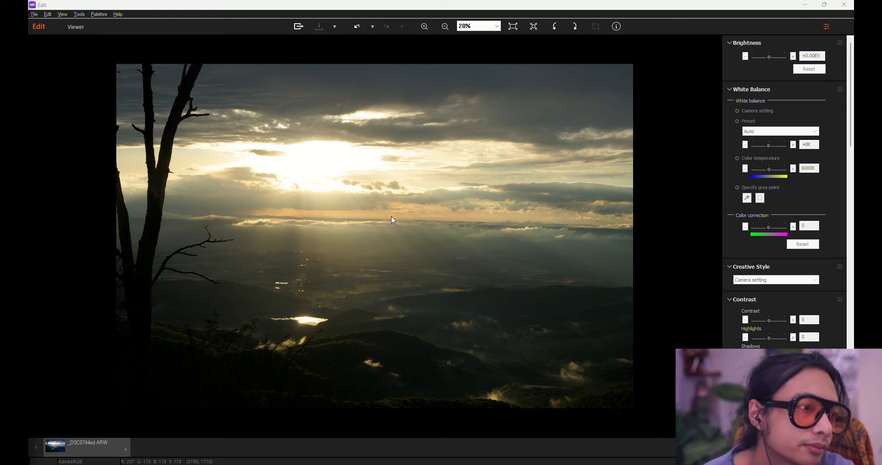
# Step: Save a copy of the photo in the Pictures folder as the ARW file _DSC0744ed3
pyautogui.click(34, 14)
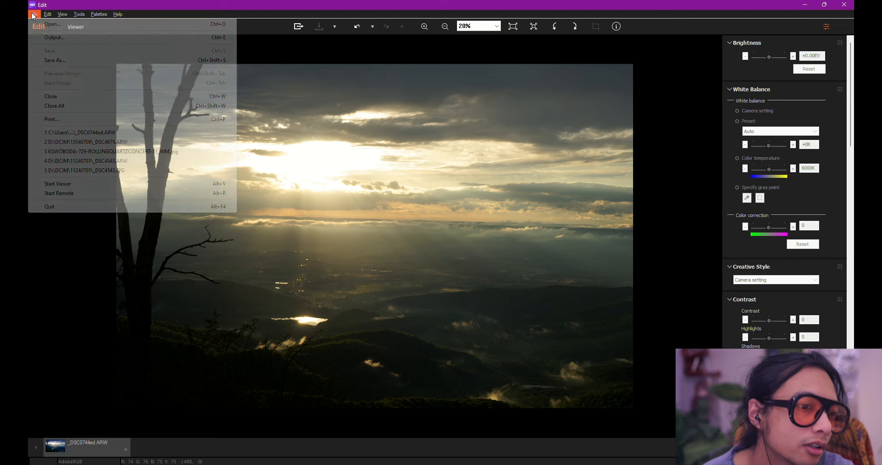
pyautogui.click(65, 59)
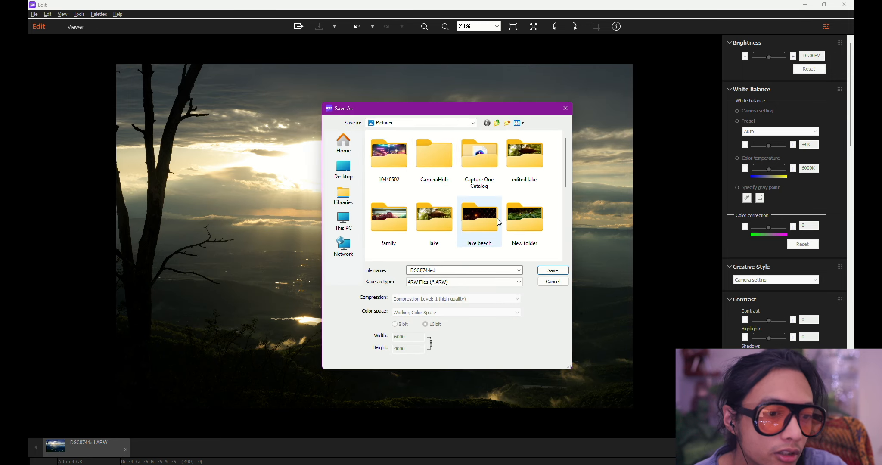
pyautogui.doubleClick(466, 270)
pyautogui.click(467, 270)
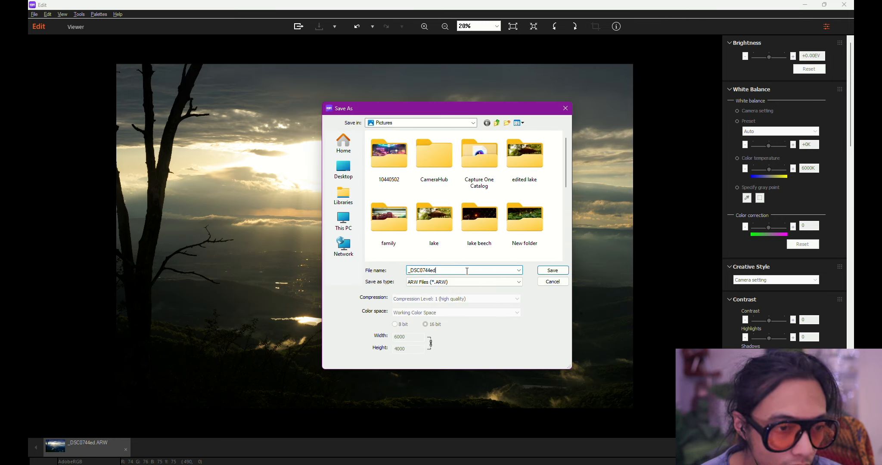
pyautogui.write('2')
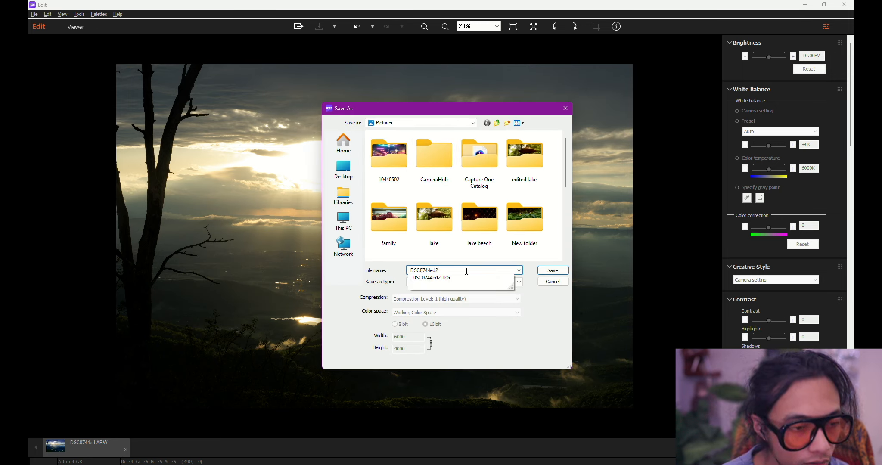
pyautogui.press('BackSpace')
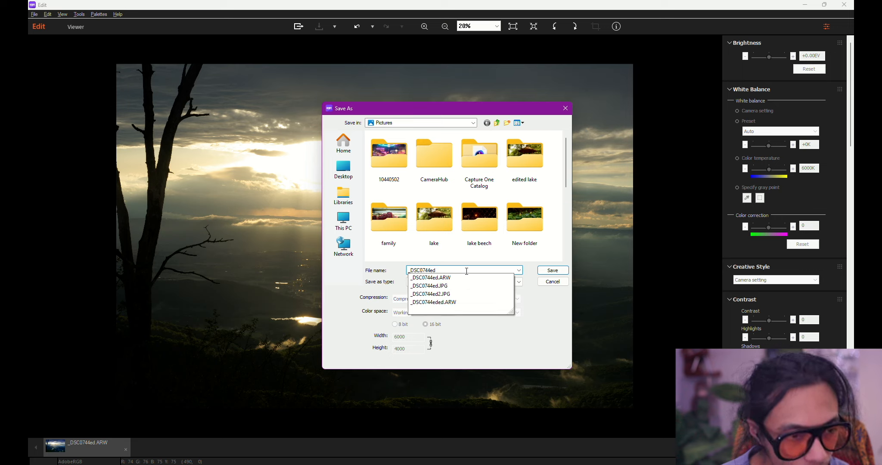
pyautogui.write('3')
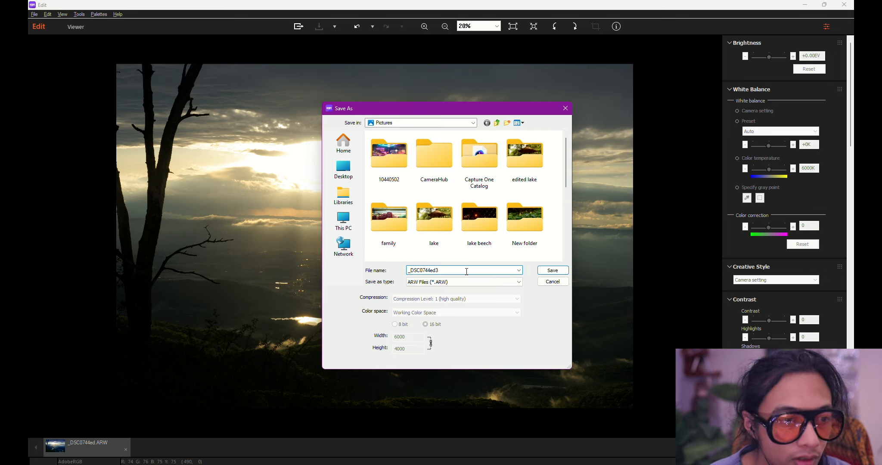
pyautogui.click(555, 272)
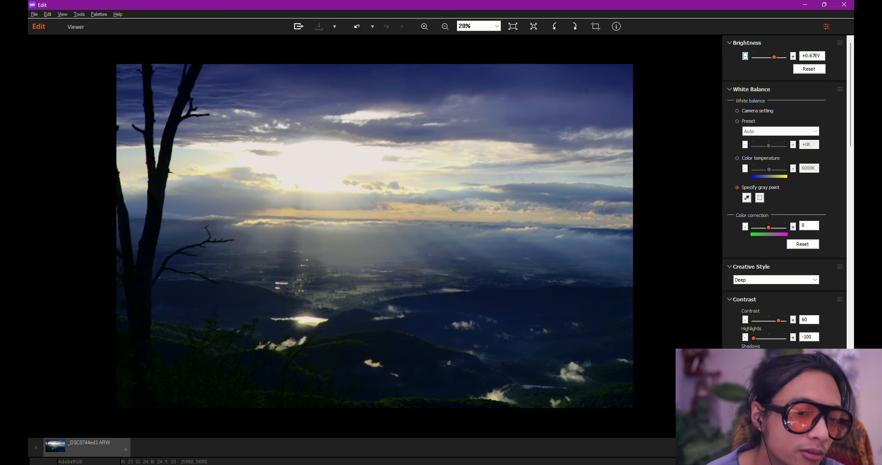
# Step: Compare the original and edited versions of the photo, and examine the adjustment settings from brightness through noise reduction
pyautogui.hotkey('ctrl', 'b')
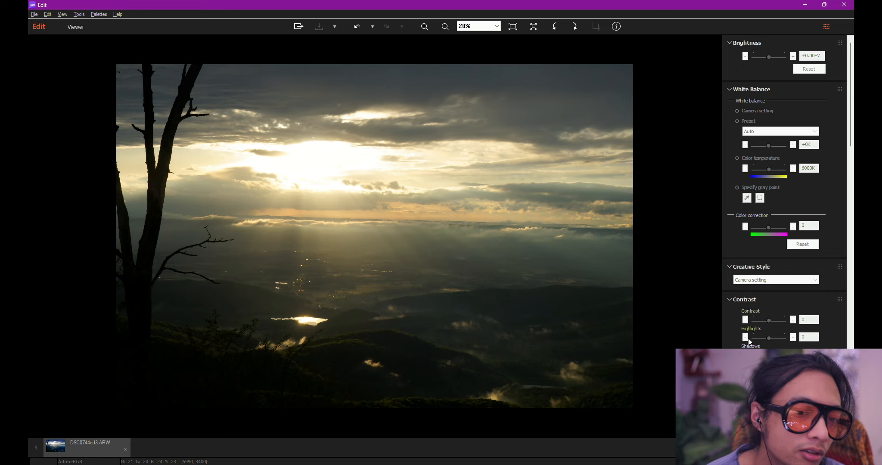
pyautogui.hotkey('ctrl', 'b')
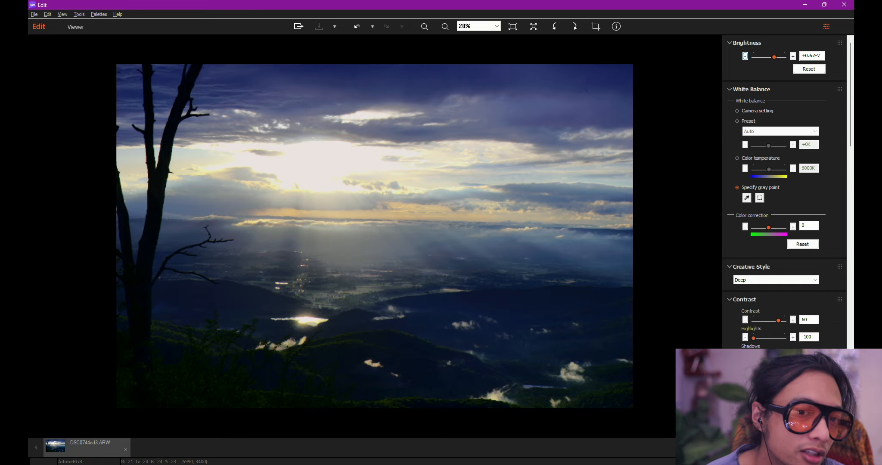
pyautogui.scroll(-5, 734, 330)
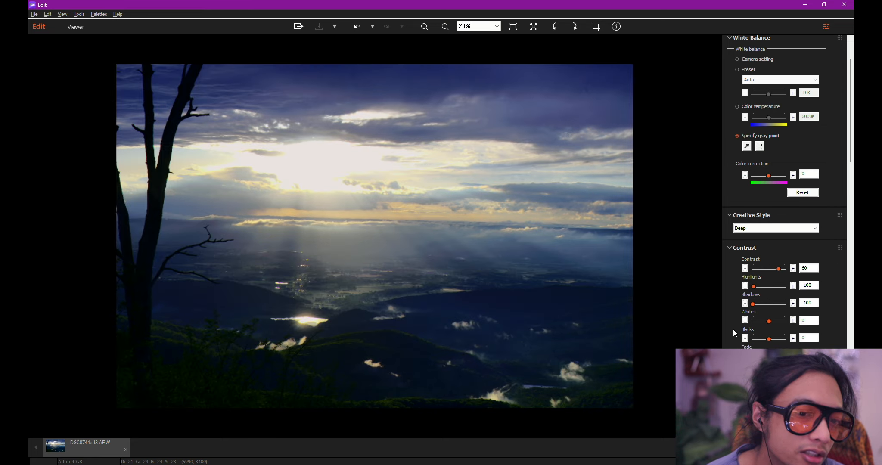
pyautogui.scroll(-10, 733, 330)
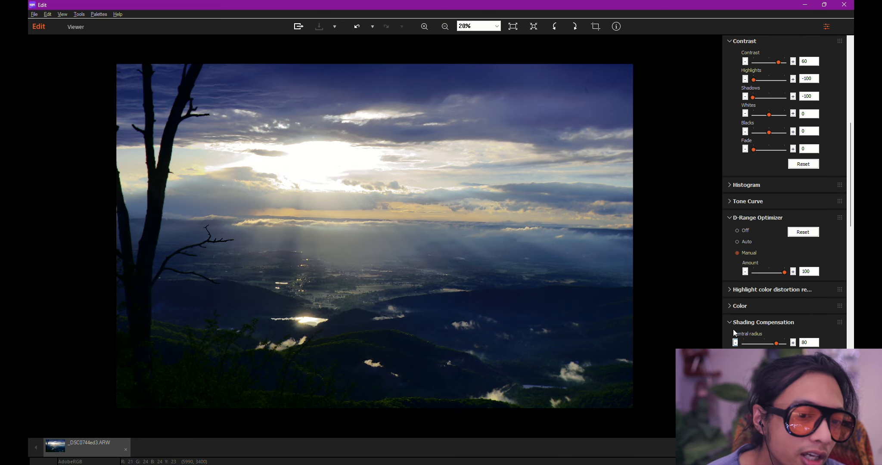
pyautogui.scroll(-8, 733, 329)
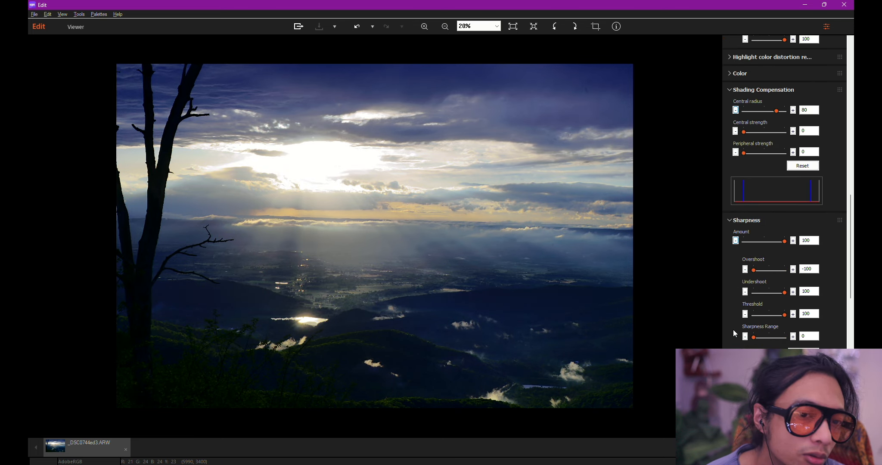
pyautogui.scroll(-8, 733, 330)
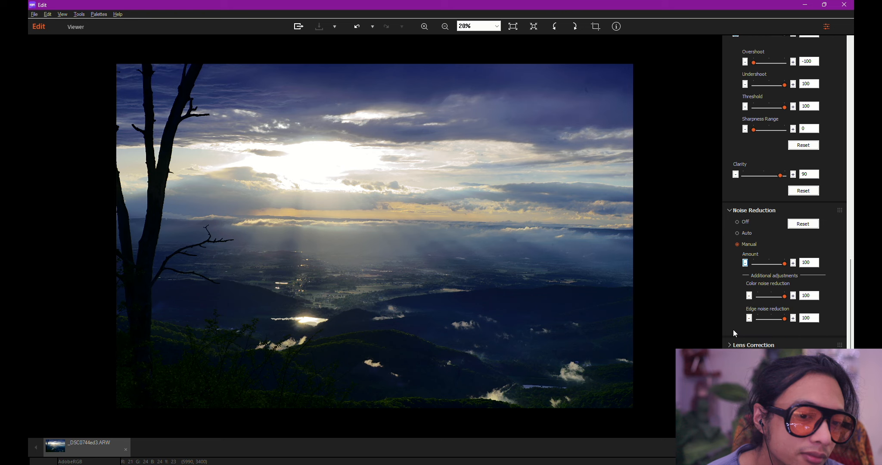
pyautogui.click(746, 362)
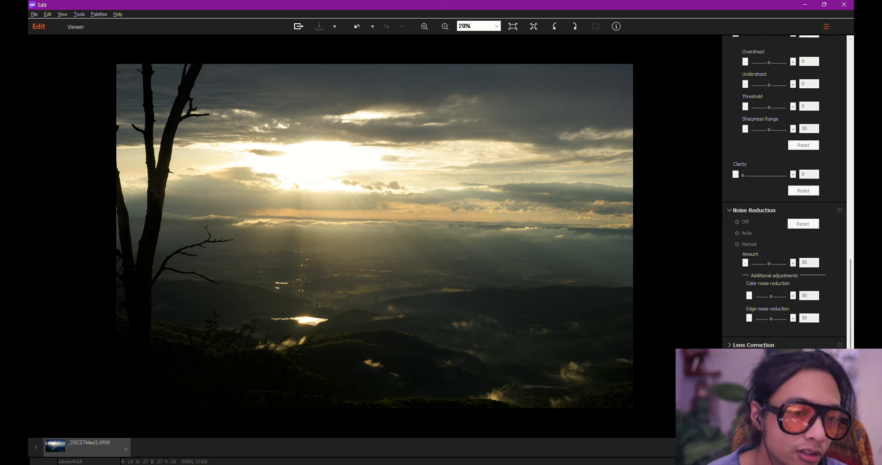
pyautogui.scroll(1, 784, 192)
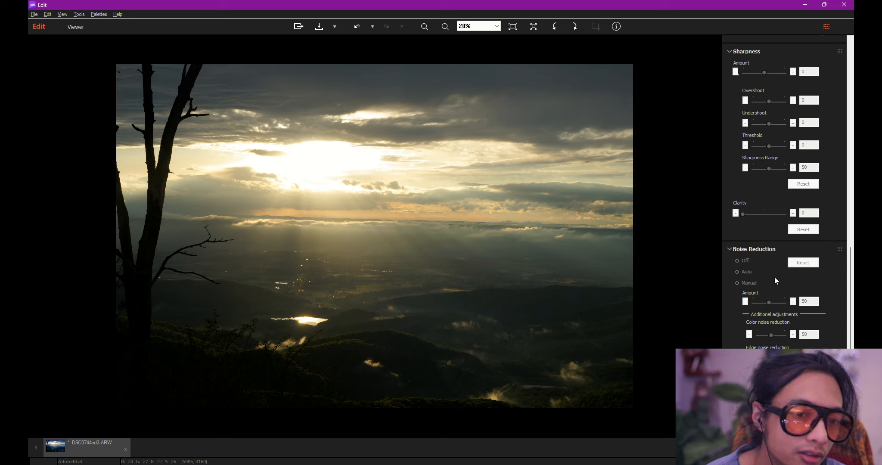
pyautogui.scroll(1, 762, 280)
pyautogui.scroll(12, 763, 261)
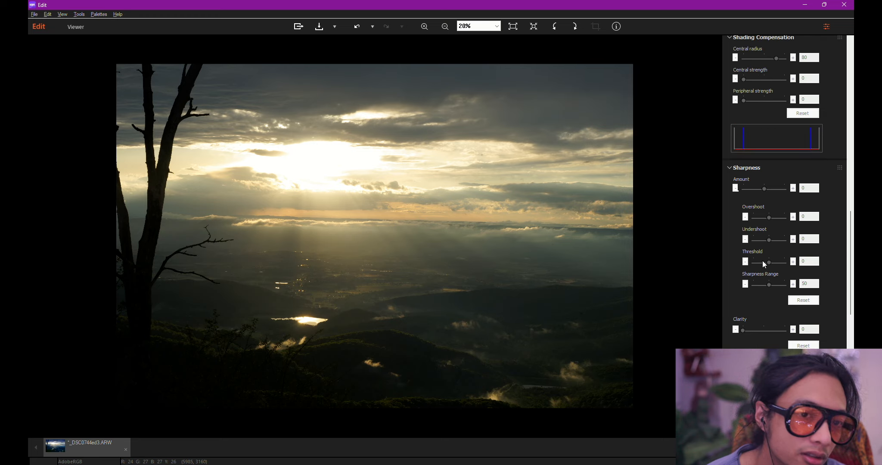
pyautogui.scroll(12, 765, 260)
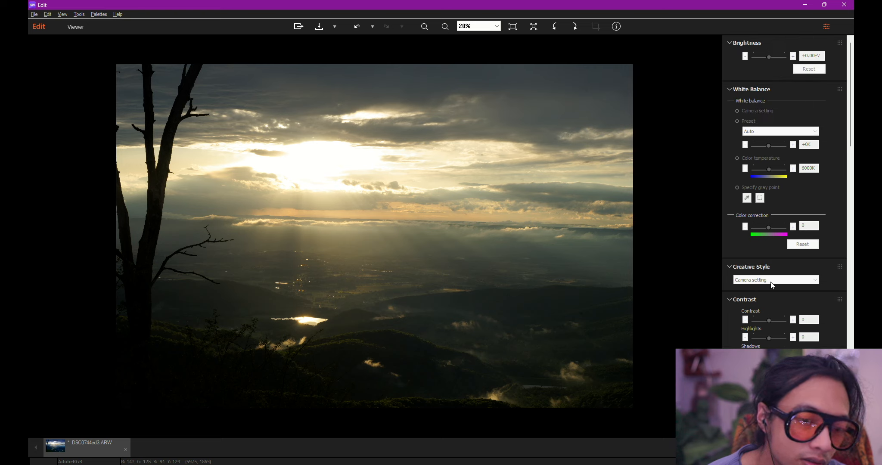
# Step: Toggle between the edited and original versions of the photo to compare their look
pyautogui.hotkey('ctrl', 'b')
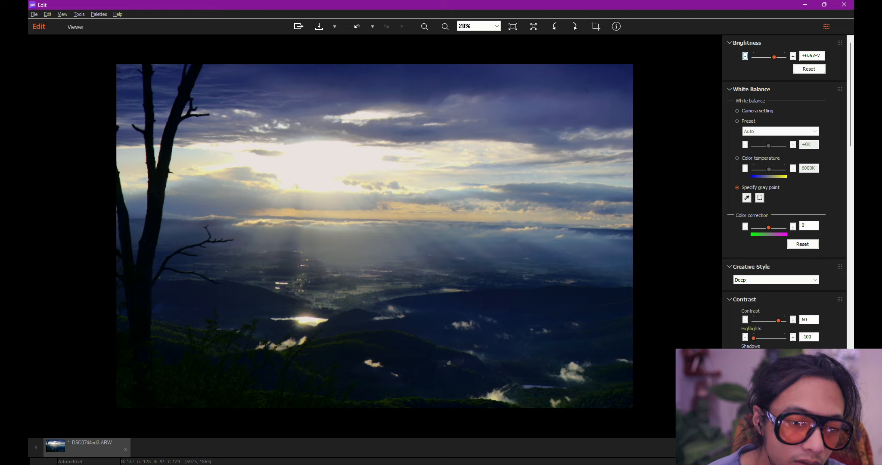
pyautogui.hotkey('ctrl', 'b')
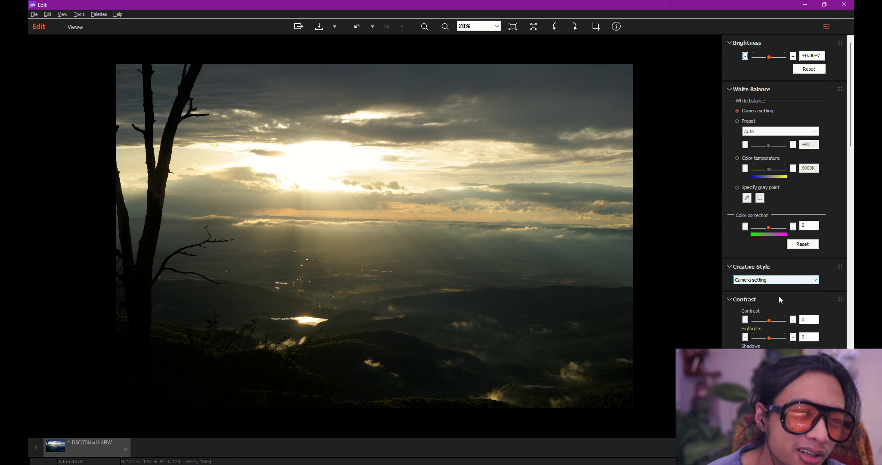
# Step: Set the central radius of the shading compensation to 0
pyautogui.scroll(-3, 782, 299)
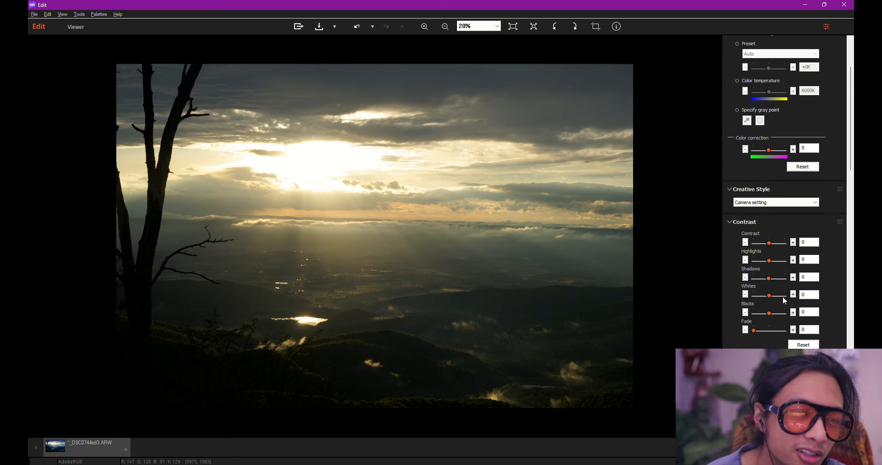
pyautogui.scroll(-9, 784, 297)
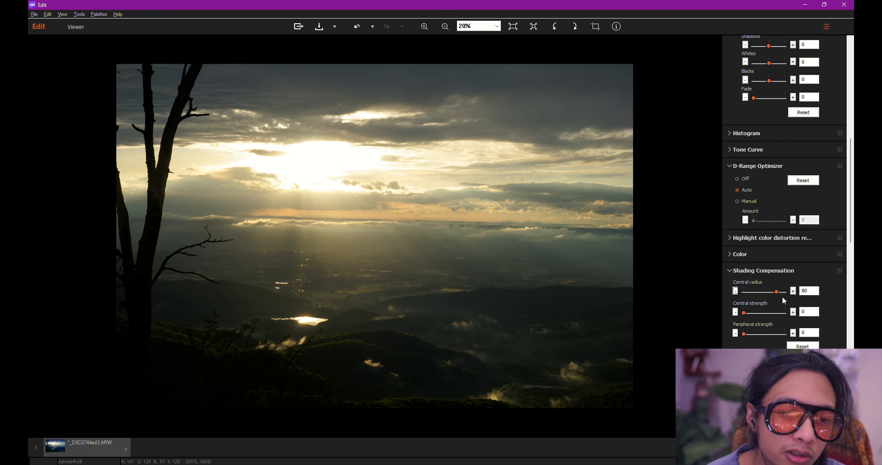
pyautogui.scroll(-4, 783, 297)
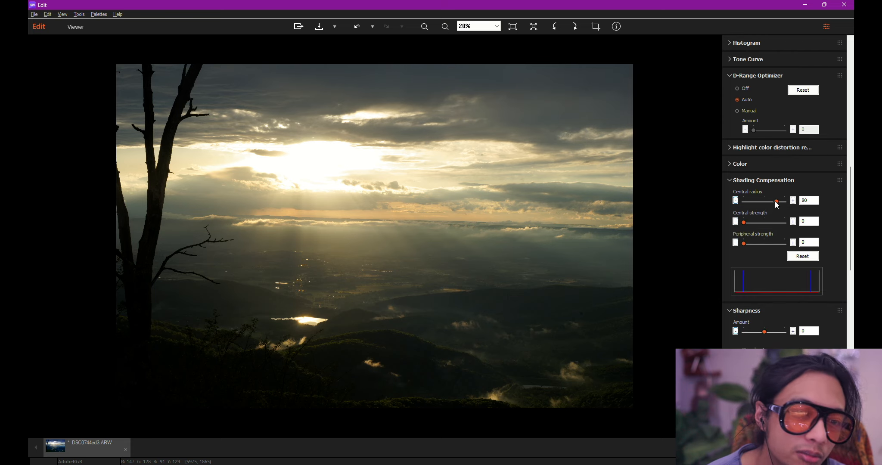
pyautogui.moveTo(776, 202); pyautogui.dragTo(711, 205)
# Step: Switch noise reduction to manual and set the amount, color noise reduction and edge noise reduction to 100 each
pyautogui.scroll(-2, 775, 276)
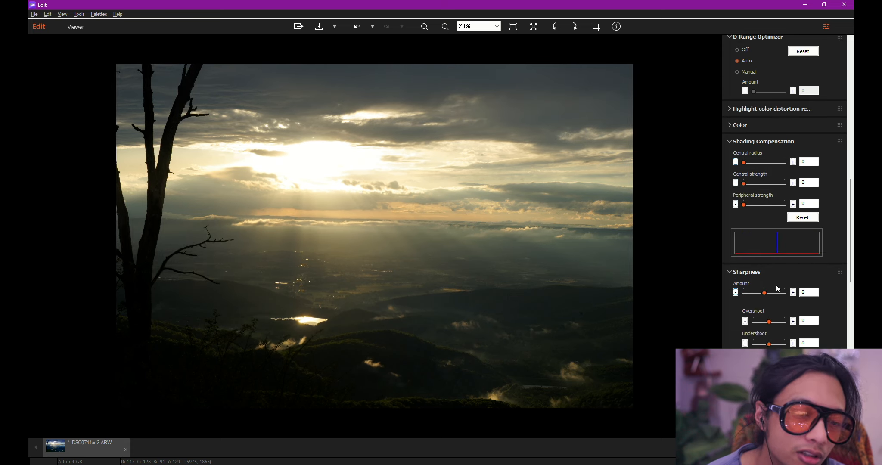
pyautogui.scroll(-8, 776, 285)
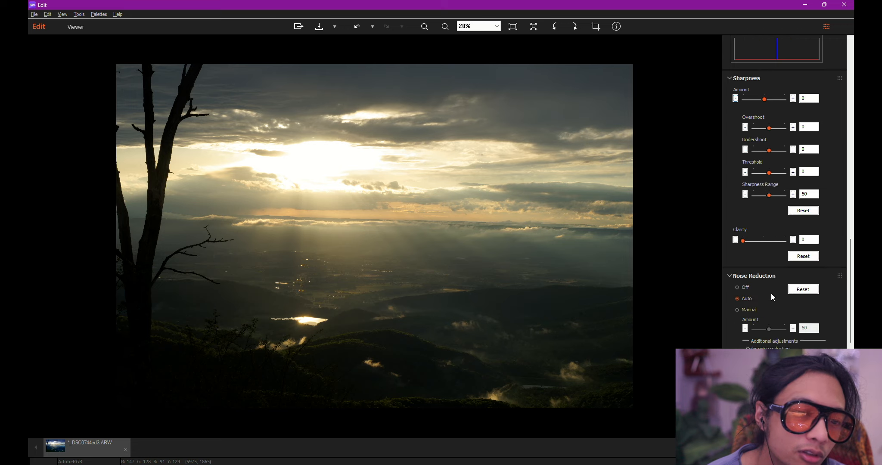
pyautogui.scroll(-2, 773, 293)
pyautogui.click(748, 269)
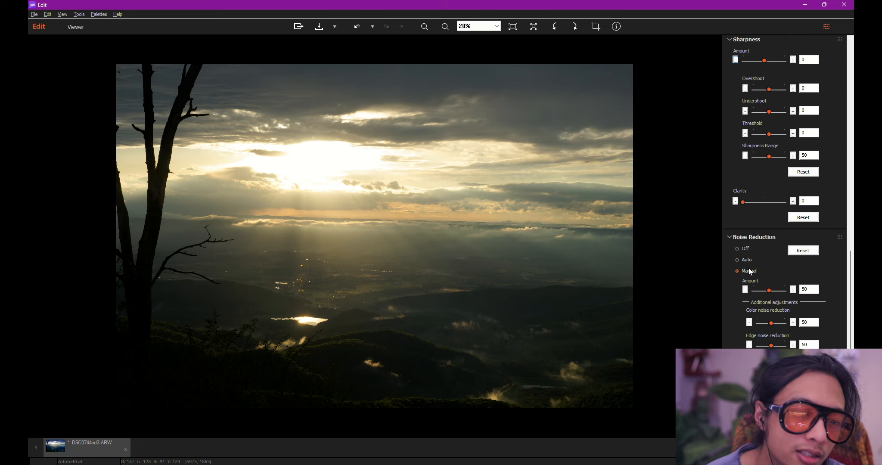
pyautogui.click(784, 290)
pyautogui.click(784, 324)
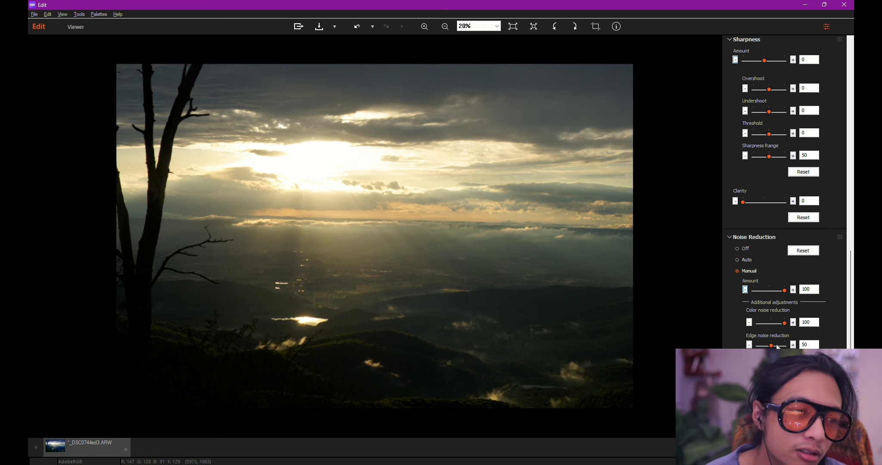
pyautogui.moveTo(777, 346); pyautogui.dragTo(787, 346)
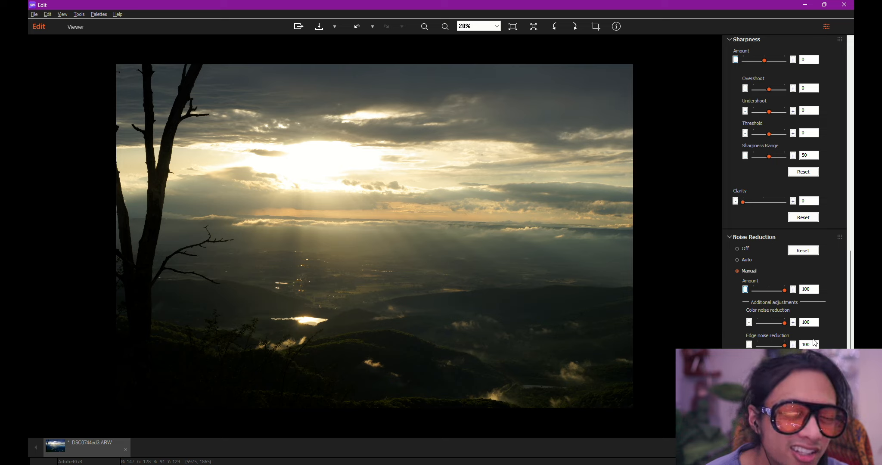
# Step: Examine the available lens correction options and collapse them again
pyautogui.scroll(-1, 812, 338)
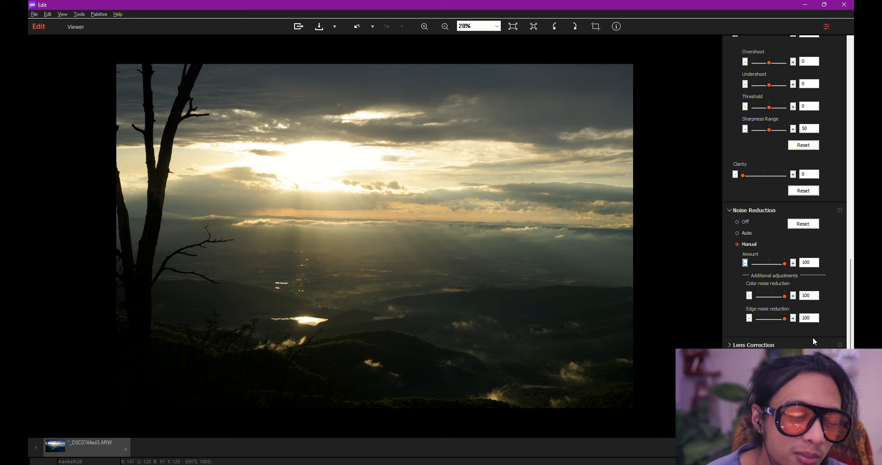
pyautogui.click(749, 346)
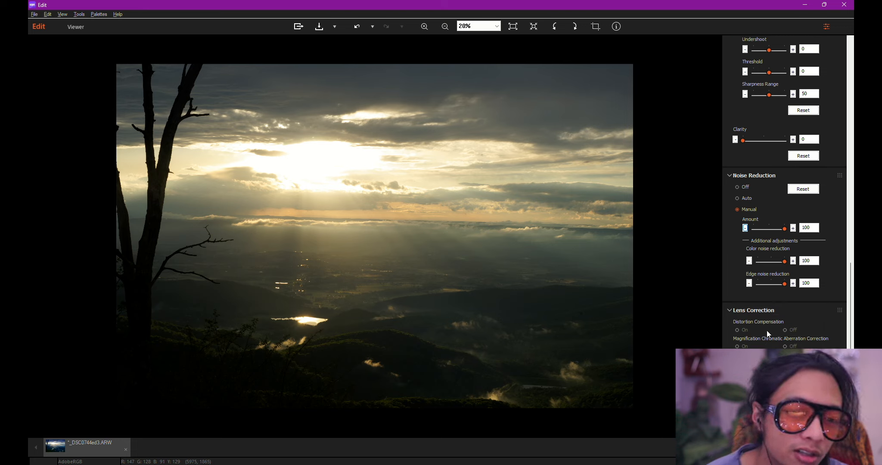
pyautogui.click(732, 310)
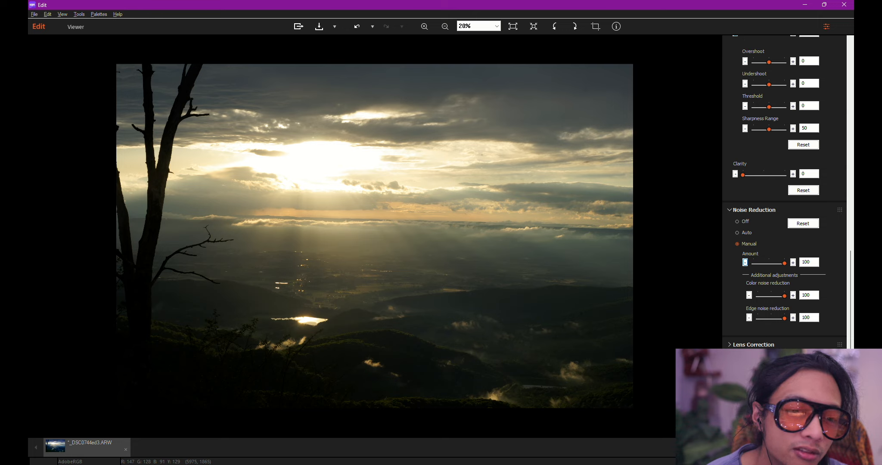
# Step: Set the clarity to 100 and switch the D-Range Optimizer to manual with an amount of 100
pyautogui.scroll(3, 752, 328)
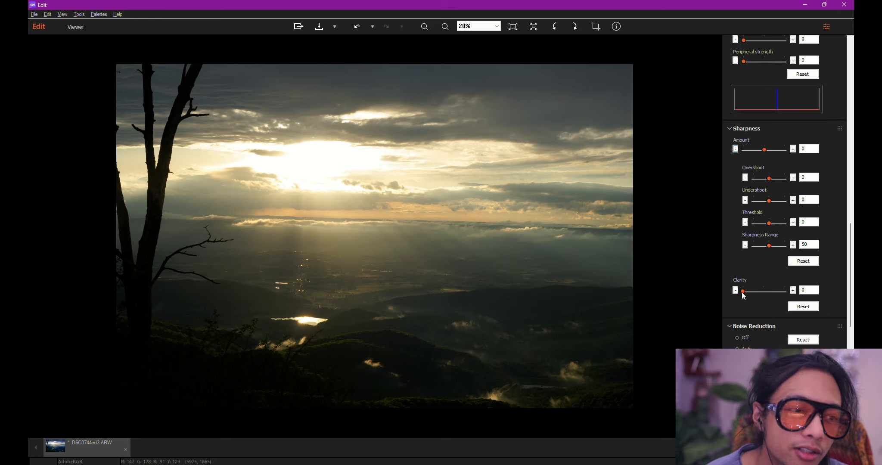
pyautogui.moveTo(742, 292); pyautogui.dragTo(827, 295)
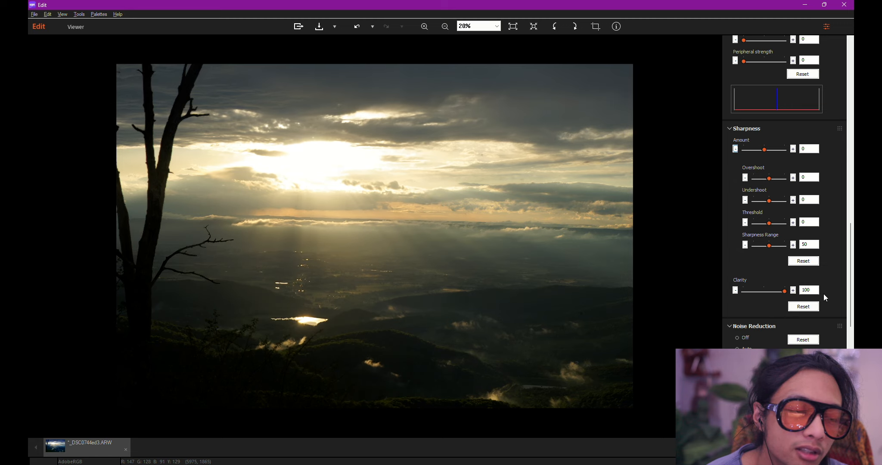
pyautogui.scroll(5, 800, 316)
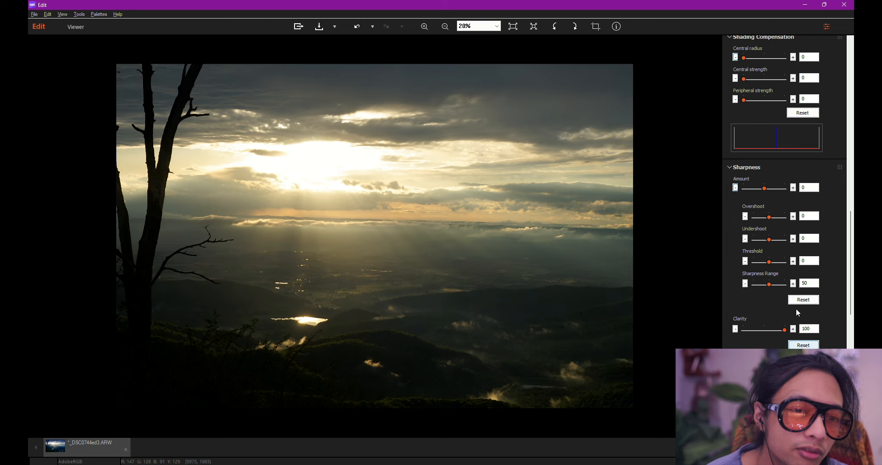
pyautogui.scroll(3, 792, 315)
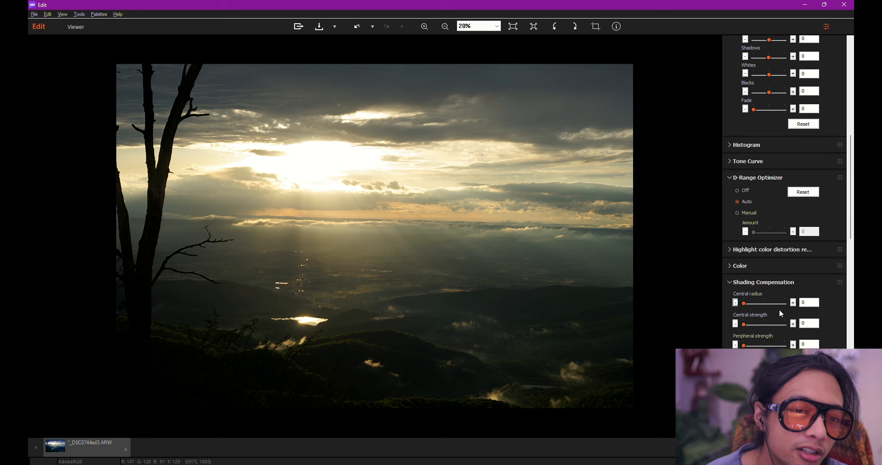
pyautogui.click(742, 212)
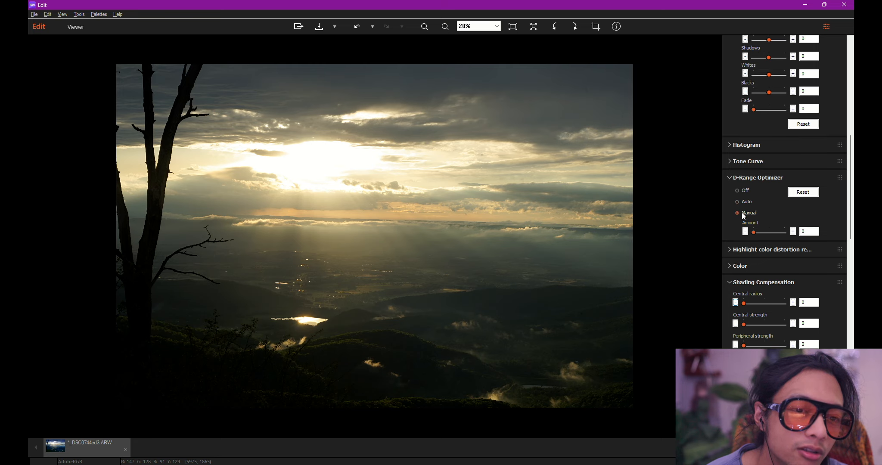
pyautogui.moveTo(754, 232); pyautogui.dragTo(813, 240)
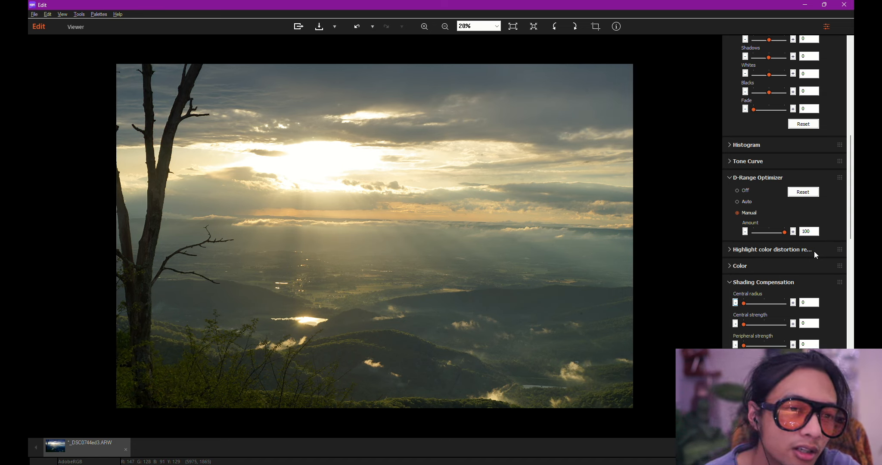
pyautogui.click(844, 5)
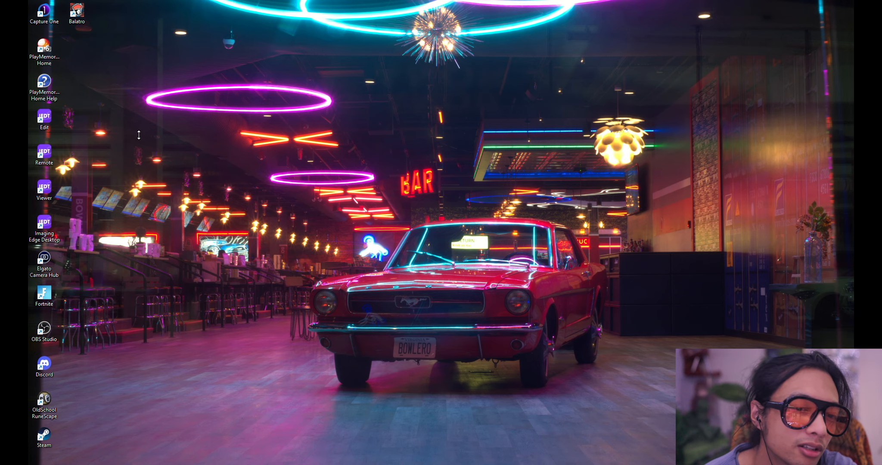
pyautogui.moveTo(28, 150); pyautogui.dragTo(560, 2)
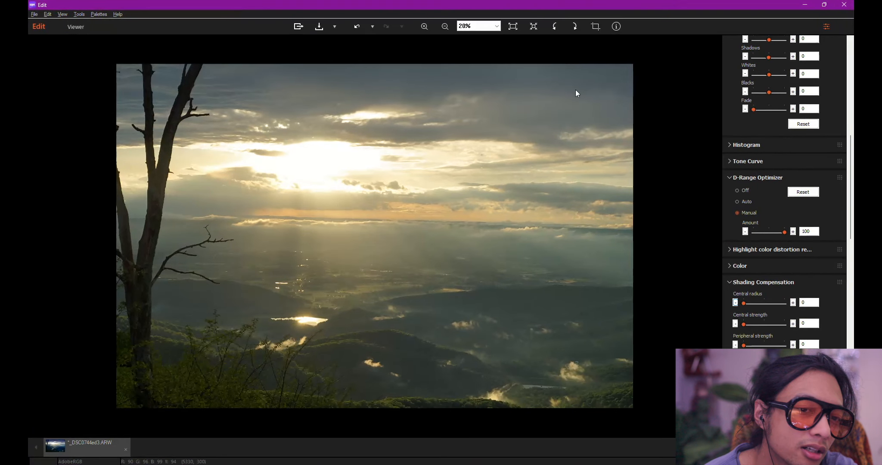
# Step: Collapse the D-Range Optimizer and Shading Compensation settings, and raise the photo's brightness to +0.67 EV
pyautogui.click(731, 179)
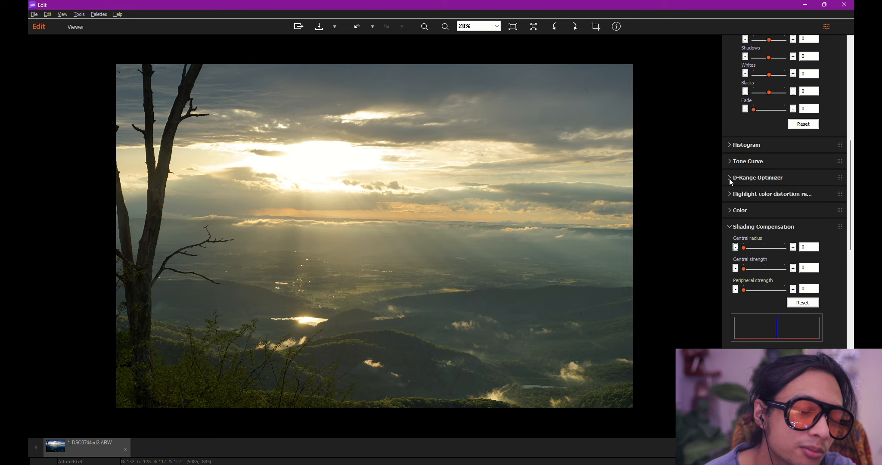
pyautogui.click(732, 228)
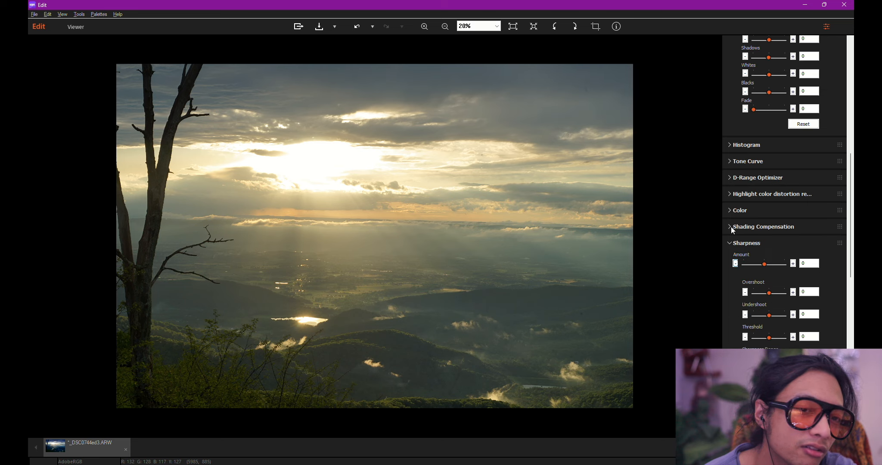
pyautogui.scroll(15, 764, 233)
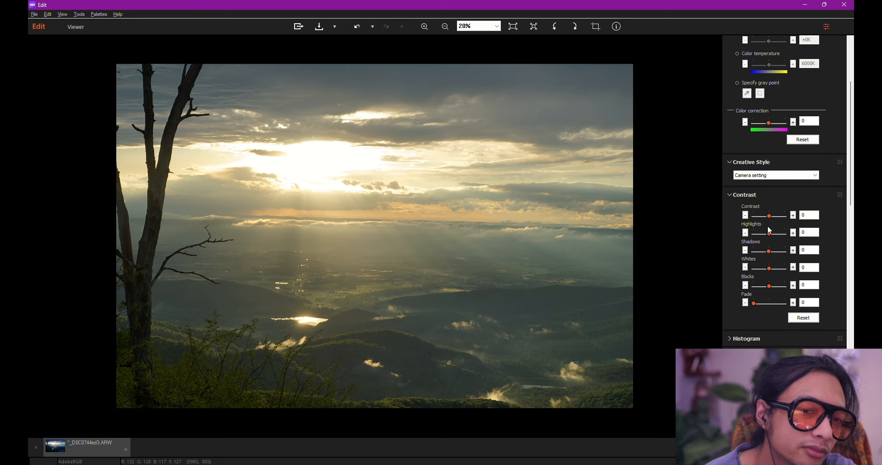
pyautogui.scroll(1, 772, 221)
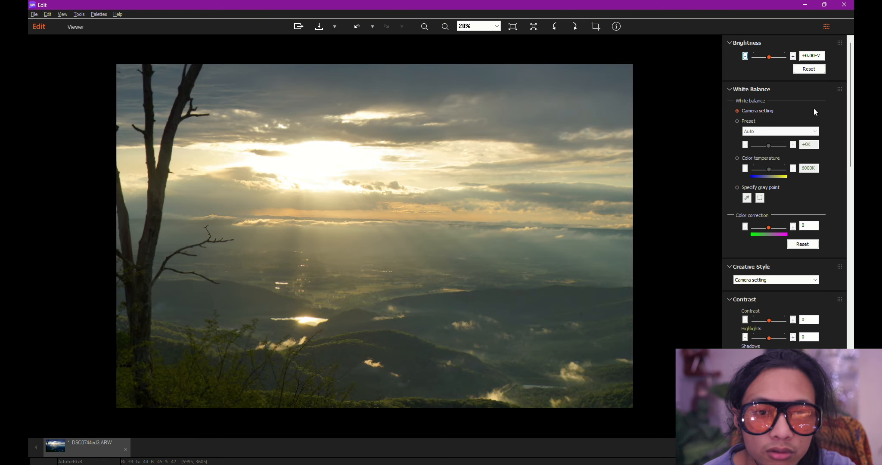
pyautogui.click(793, 56)
pyautogui.click(793, 56)
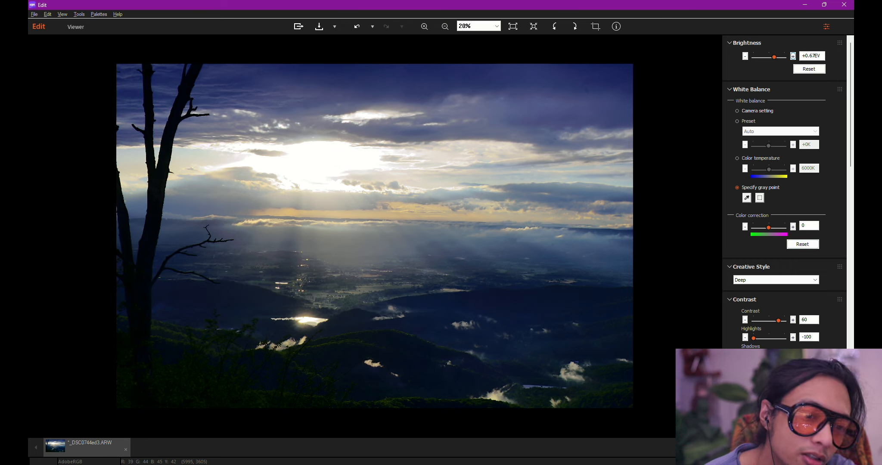
# Step: Set the photo's contrast to 100
pyautogui.scroll(-3, 793, 284)
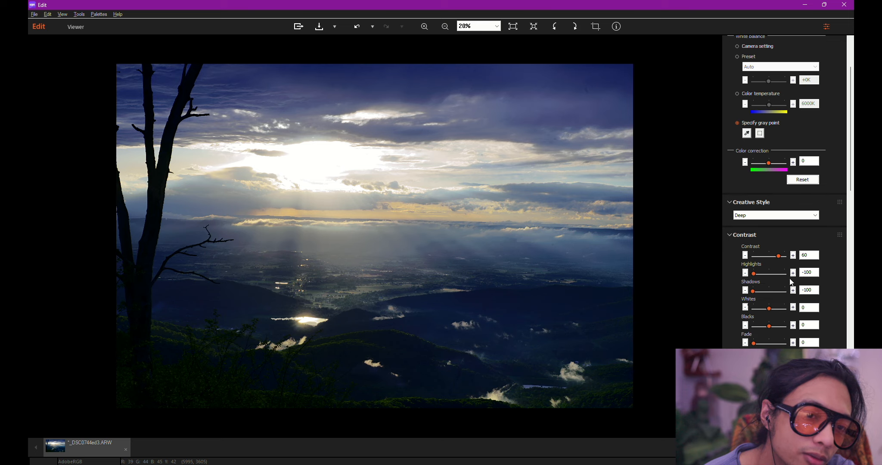
pyautogui.scroll(-1, 792, 226)
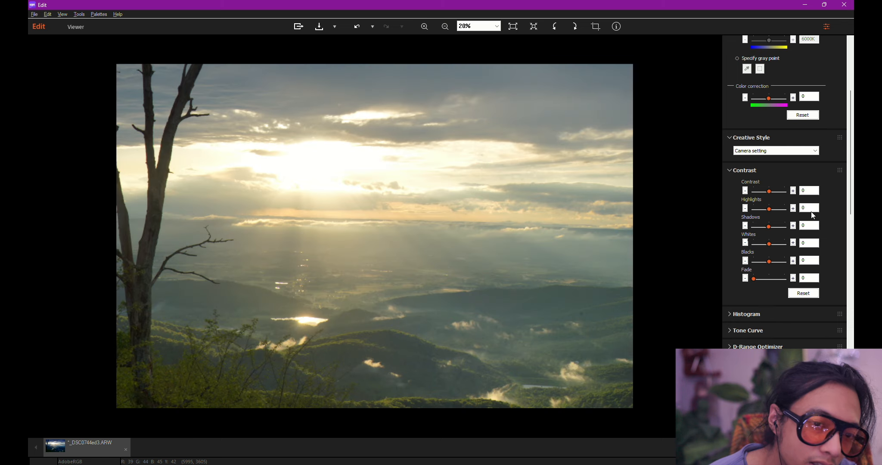
pyautogui.click(795, 190)
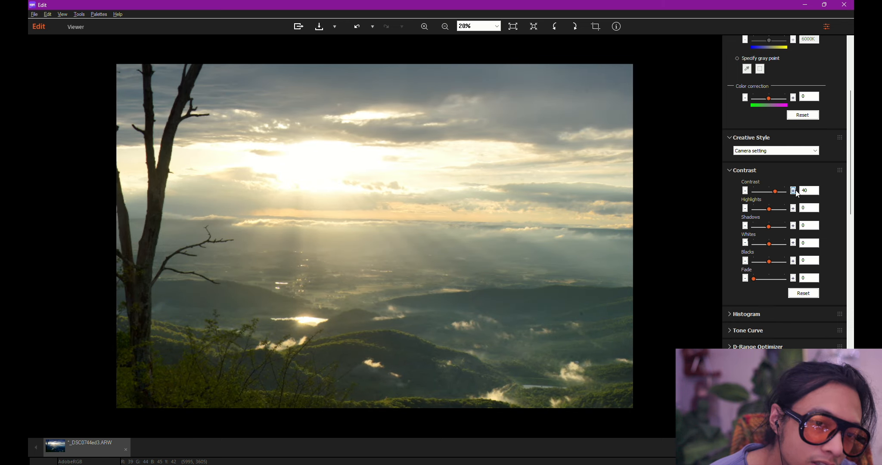
pyautogui.moveTo(781, 191); pyautogui.dragTo(793, 192)
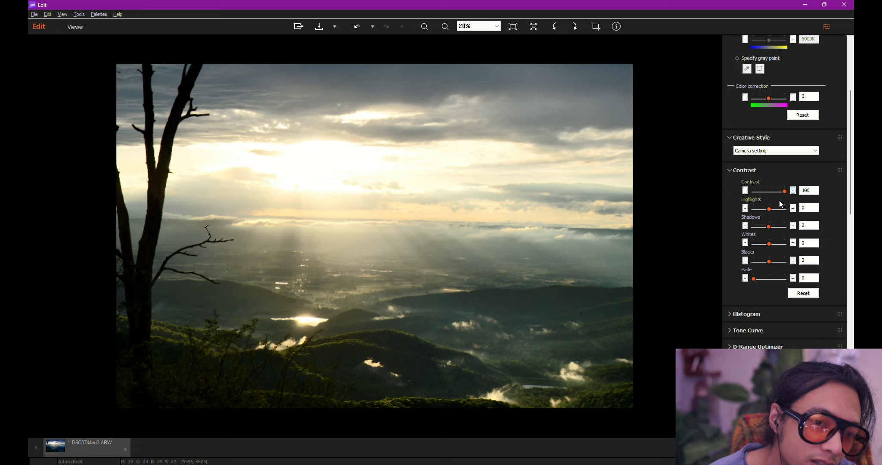
# Step: Try raising the photo's highlights to 100
pyautogui.click(793, 209)
pyautogui.click(794, 209)
pyautogui.click(793, 209)
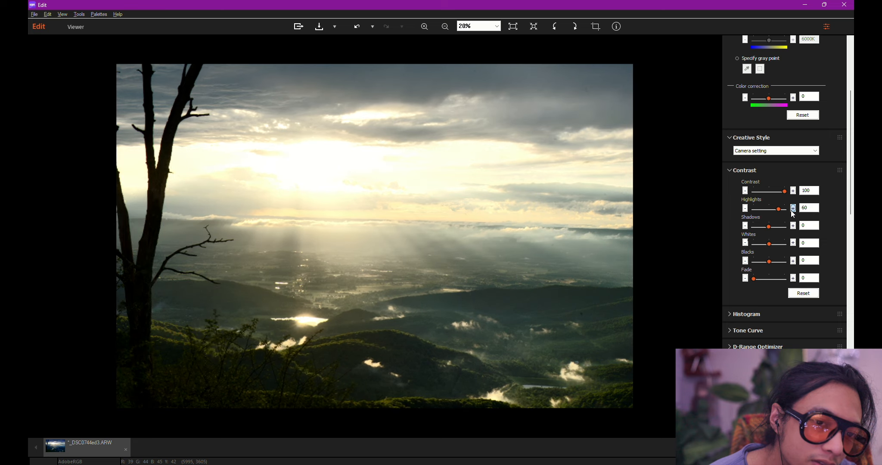
pyautogui.click(793, 208)
pyautogui.click(793, 208)
pyautogui.click(793, 209)
pyautogui.click(793, 209)
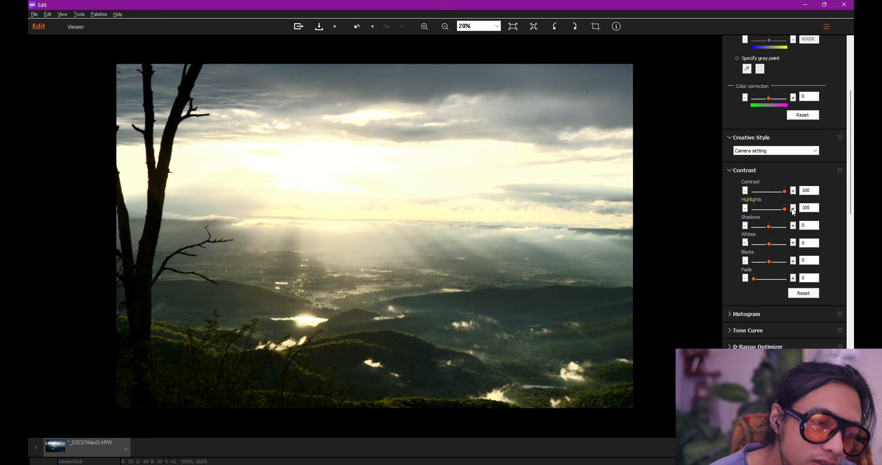
# Step: Set the highlights to -100 while keeping the contrast at its maximum of 100
pyautogui.moveTo(785, 209); pyautogui.dragTo(711, 212)
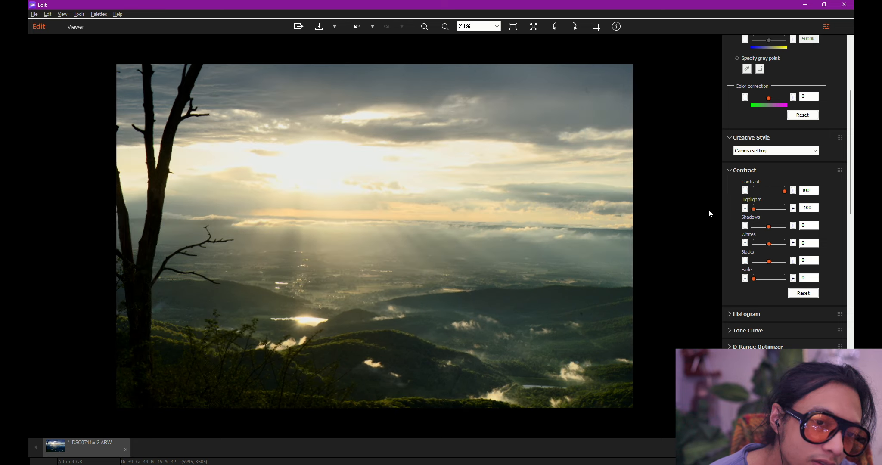
pyautogui.moveTo(784, 191); pyautogui.dragTo(815, 202)
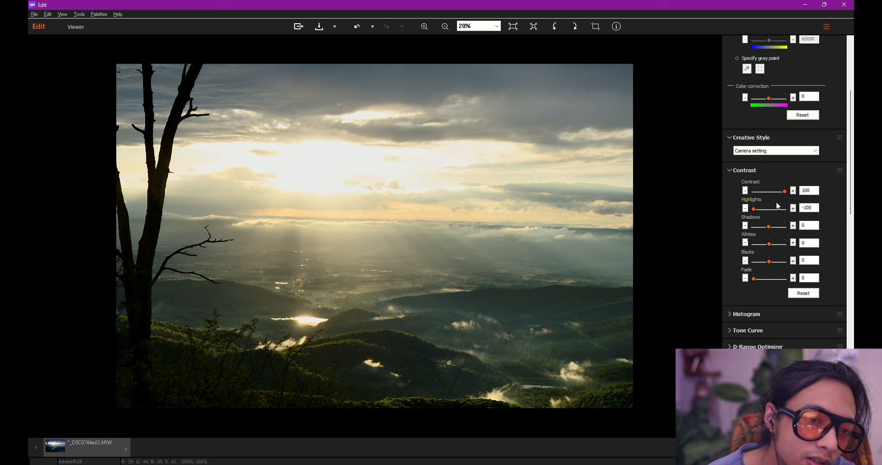
pyautogui.scroll(-3, 781, 229)
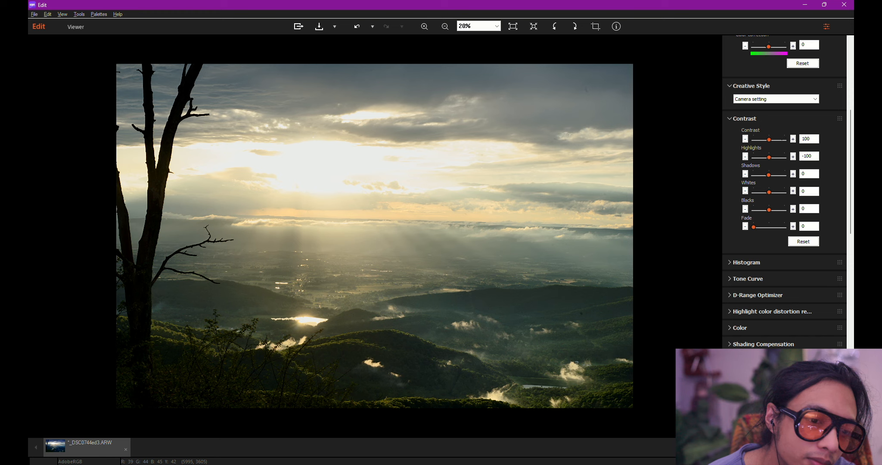
# Step: Compare the current edit with the original photo and the earlier edit's contrast settings, and collapse the Contrast settings
pyautogui.hotkey('ctrl', 'b')
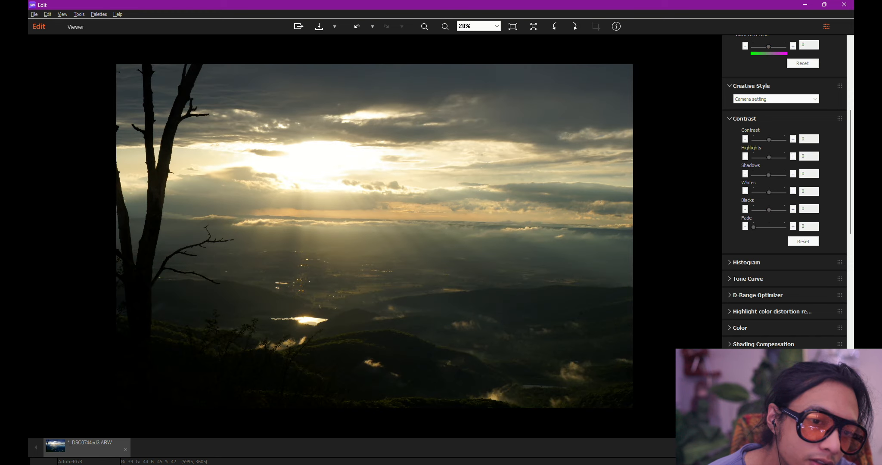
pyautogui.hotkey('ctrl', 'b')
pyautogui.scroll(-3, 771, 286)
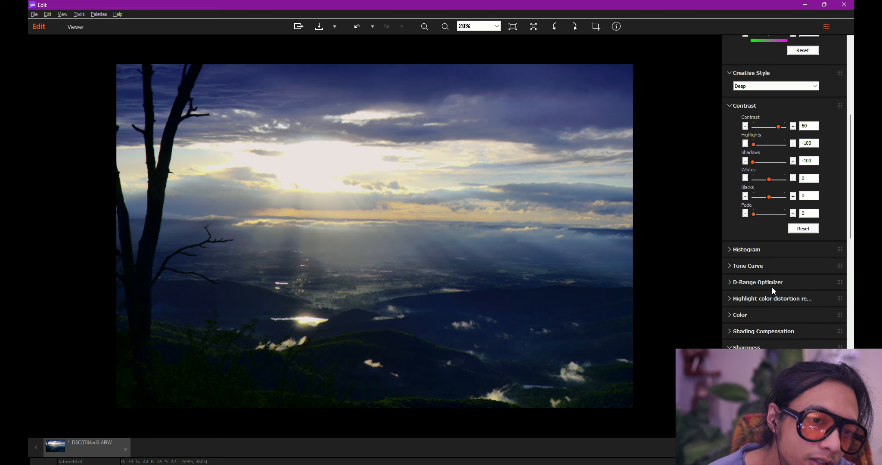
pyautogui.scroll(4, 759, 243)
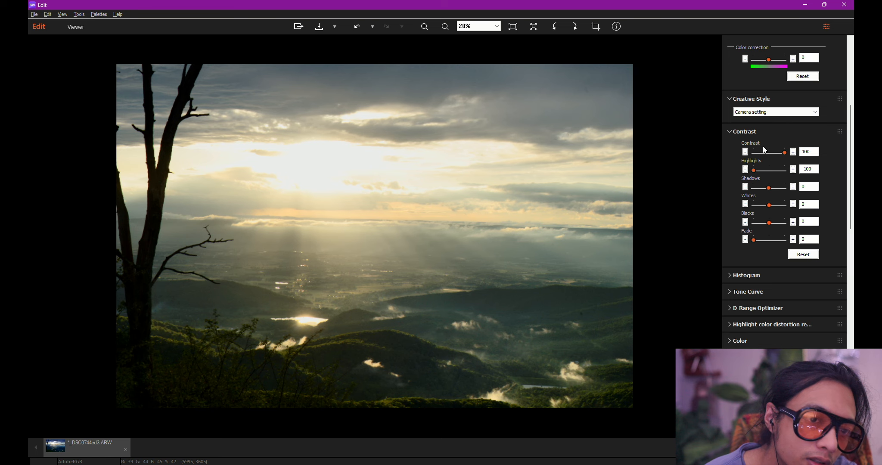
pyautogui.click(733, 132)
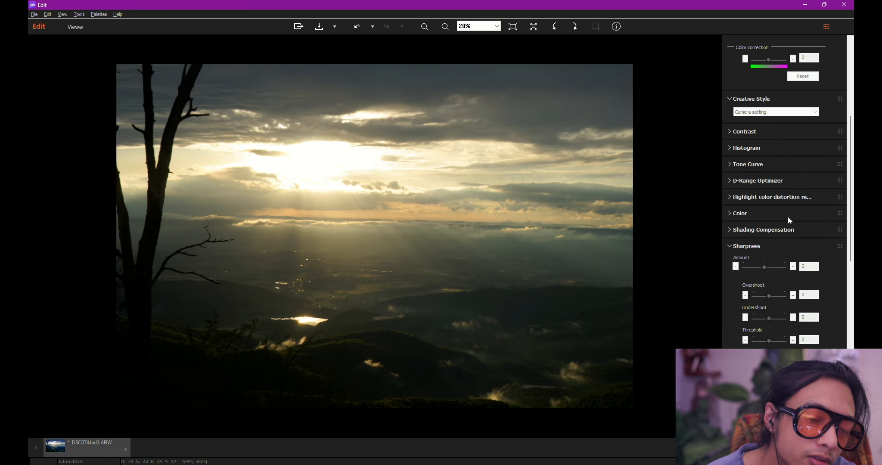
# Step: Review the original photo's settings and the earlier edit's white balance, creative style, sharpness, clarity and noise reduction
pyautogui.scroll(3, 787, 220)
pyautogui.scroll(4, 787, 255)
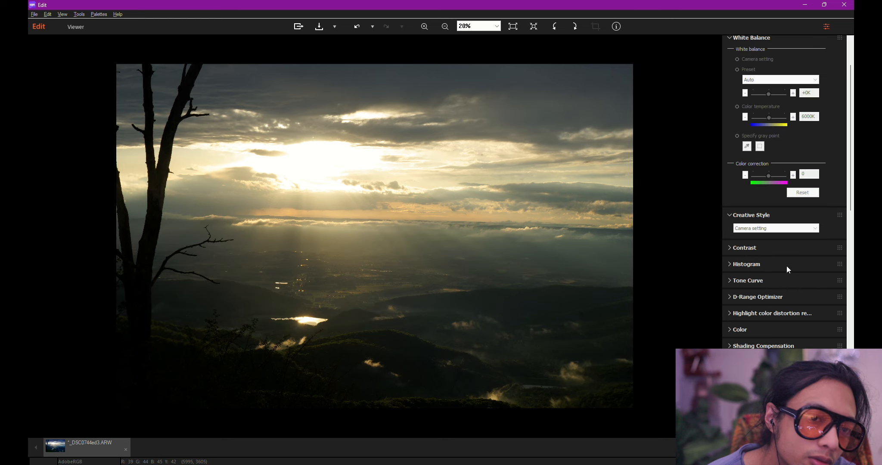
pyautogui.scroll(1, 786, 269)
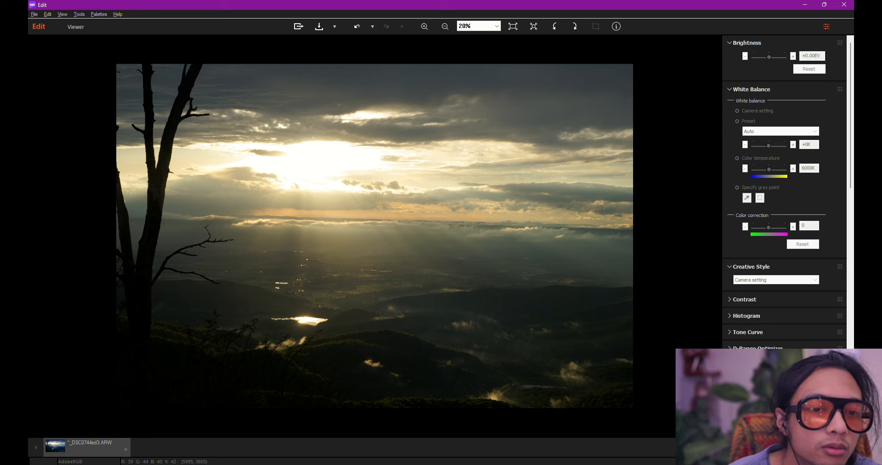
pyautogui.scroll(-10, 796, 301)
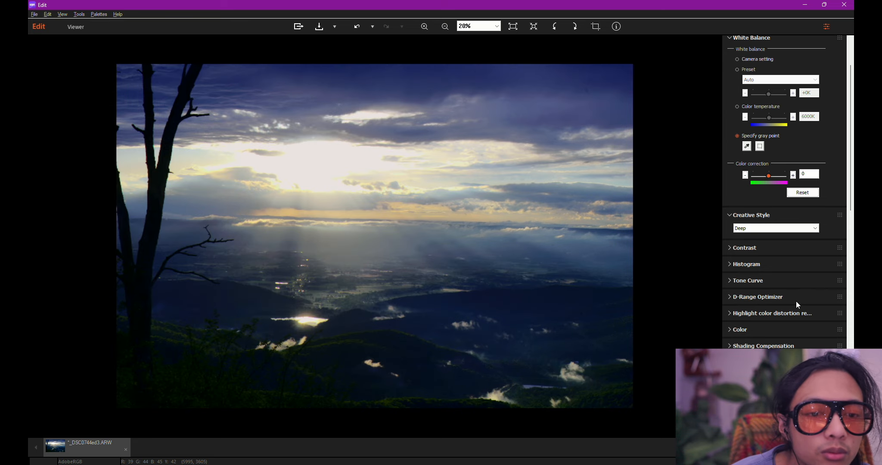
pyautogui.scroll(-5, 796, 301)
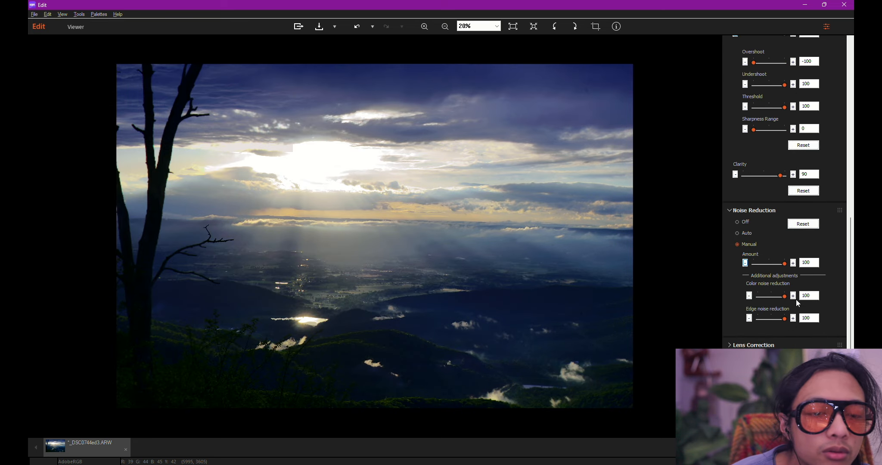
pyautogui.scroll(4, 797, 299)
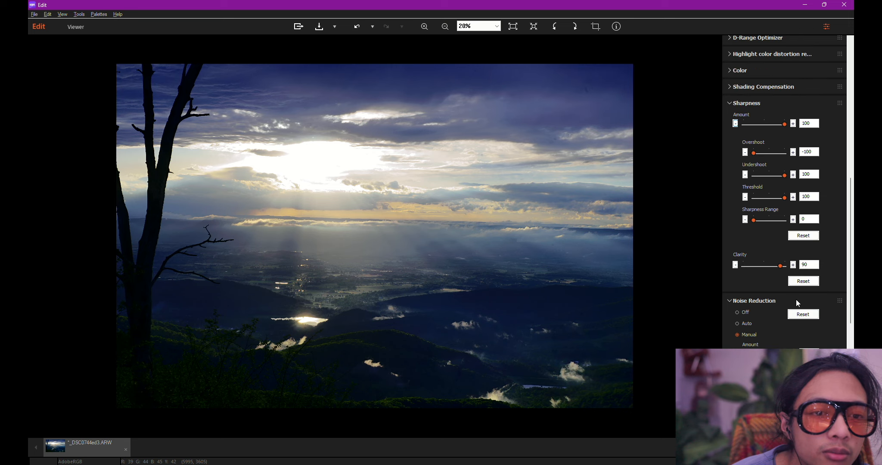
# Step: Expand the Color settings and set the photo's hue to 10 and saturation to 20, matching the earlier edit
pyautogui.click(733, 70)
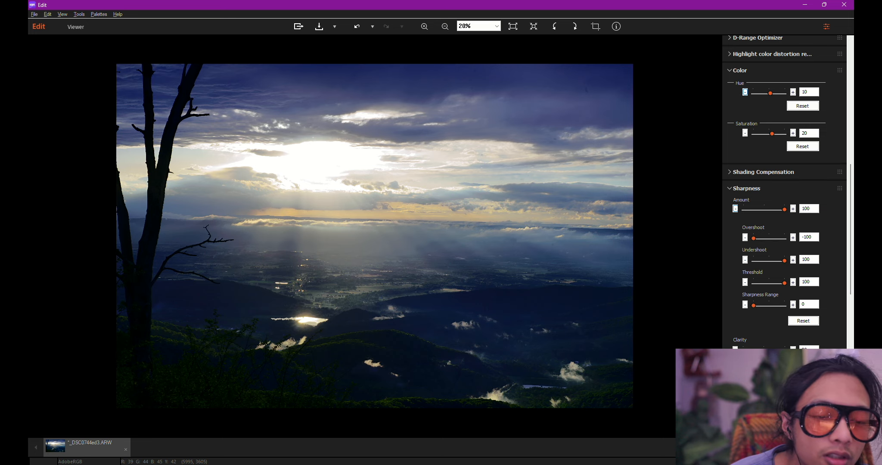
pyautogui.hotkey('ctrl', 'z')
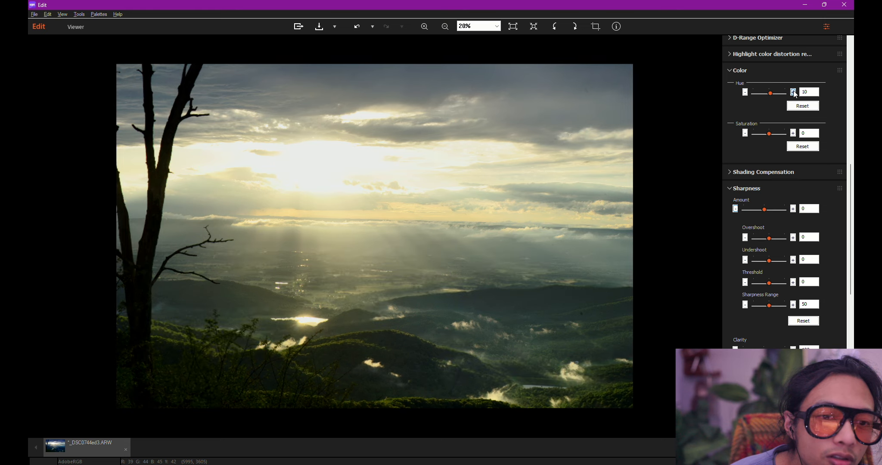
pyautogui.click(793, 92)
pyautogui.click(793, 134)
pyautogui.click(794, 133)
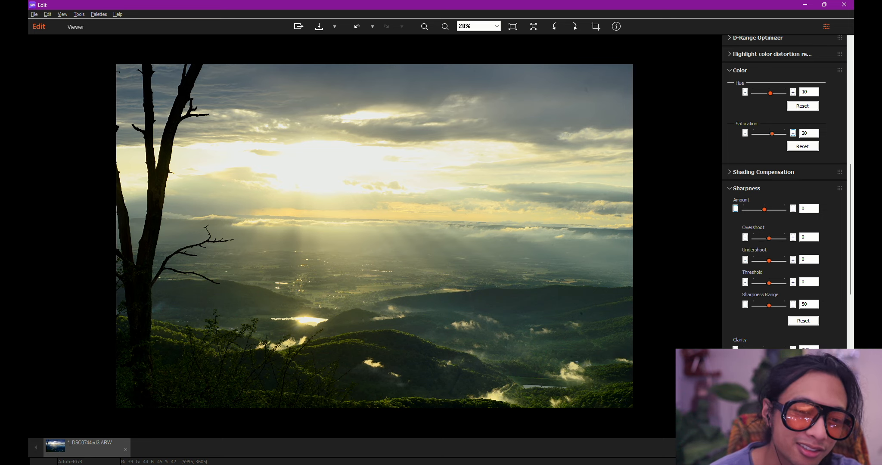
# Step: Compare the photo with its original and earlier edit, review the earlier sharpness and clarity values, and collapse the Noise Reduction settings
pyautogui.hotkey('ctrl', 'b')
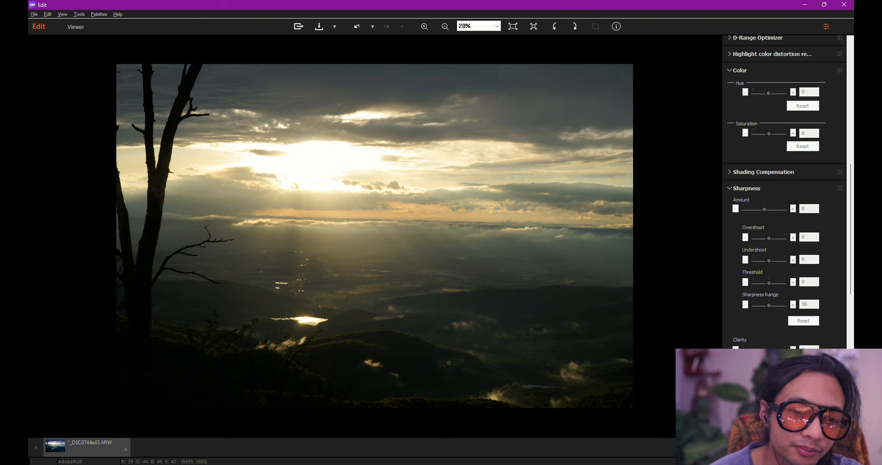
pyautogui.hotkey('ctrl', 'b')
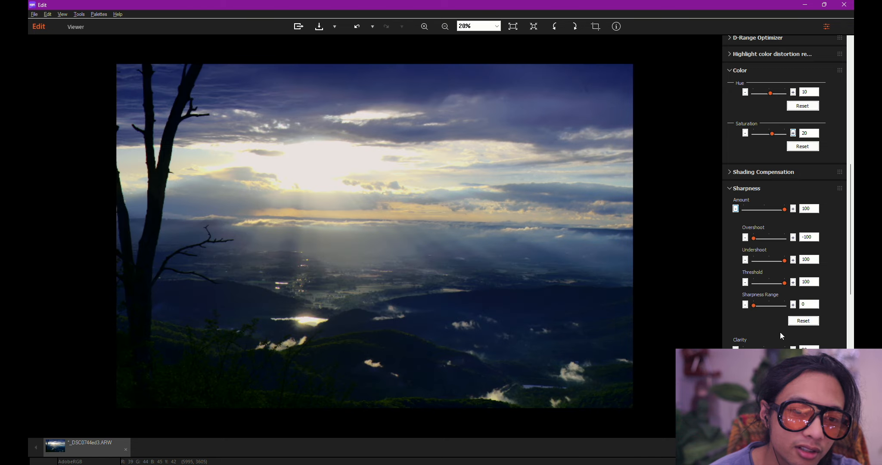
pyautogui.scroll(-1, 781, 333)
pyautogui.scroll(-1, 780, 330)
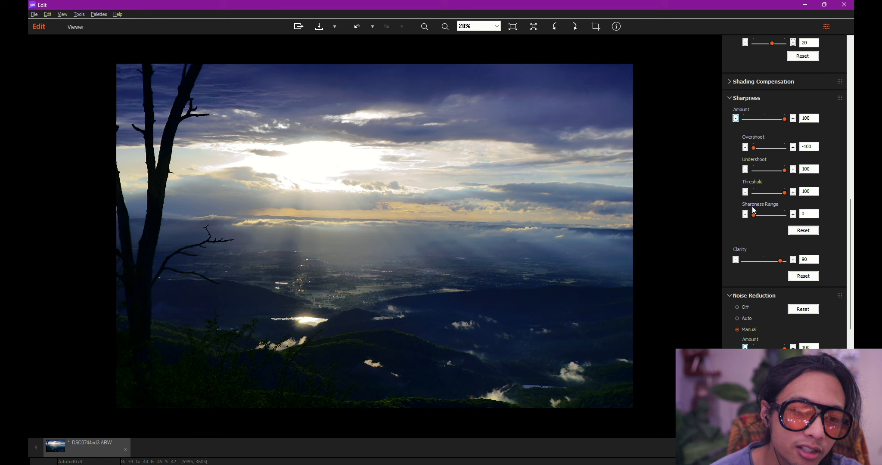
pyautogui.scroll(-2, 785, 242)
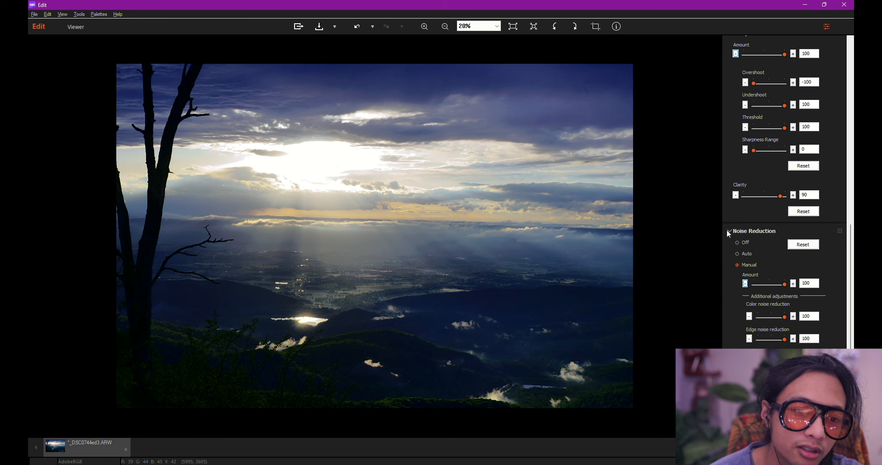
pyautogui.click(729, 232)
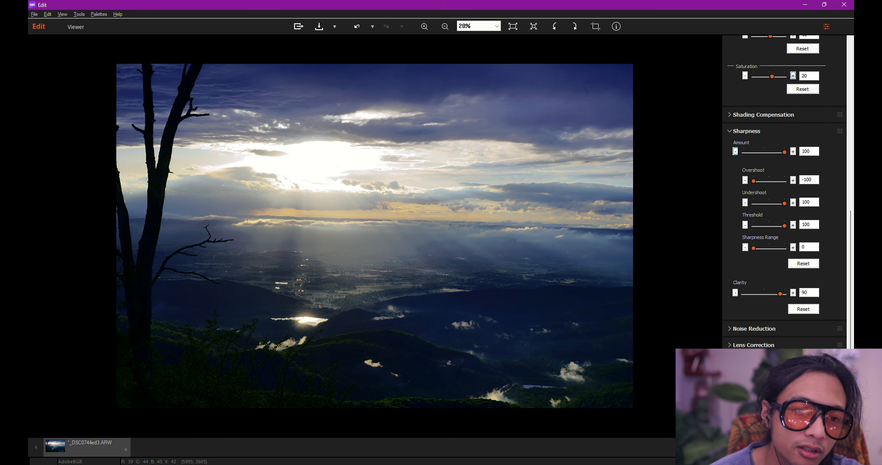
# Step: Check the earlier edit's contrast, histogram, white balance, brightness and creative style settings
pyautogui.scroll(6, 778, 296)
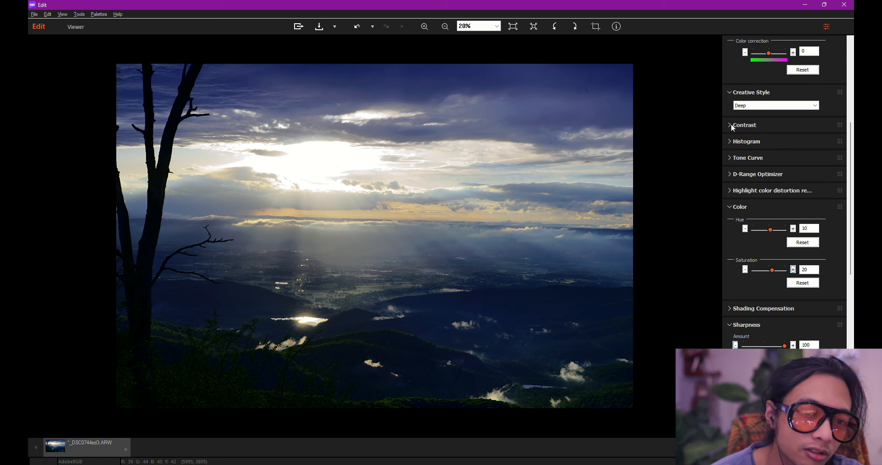
pyautogui.click(731, 125)
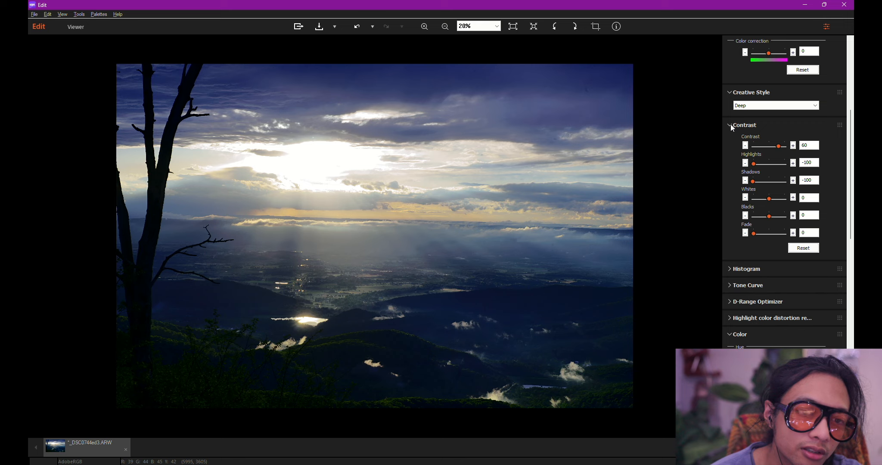
pyautogui.click(730, 125)
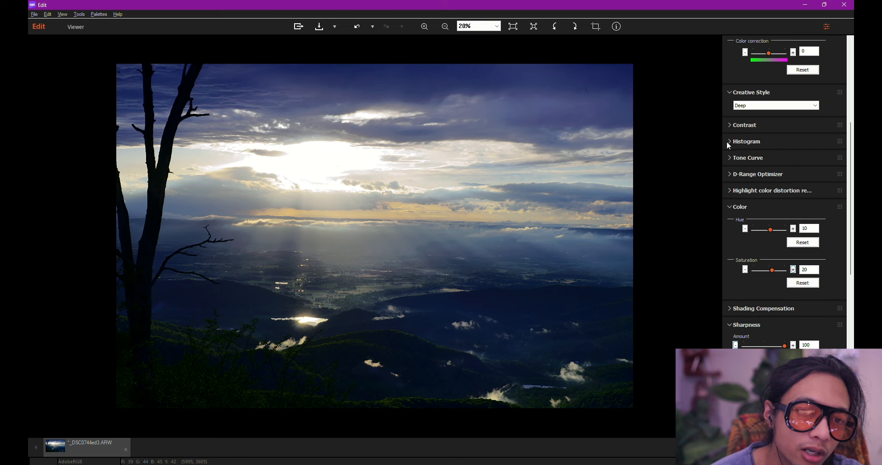
pyautogui.click(728, 142)
pyautogui.click(732, 142)
pyautogui.scroll(5, 743, 146)
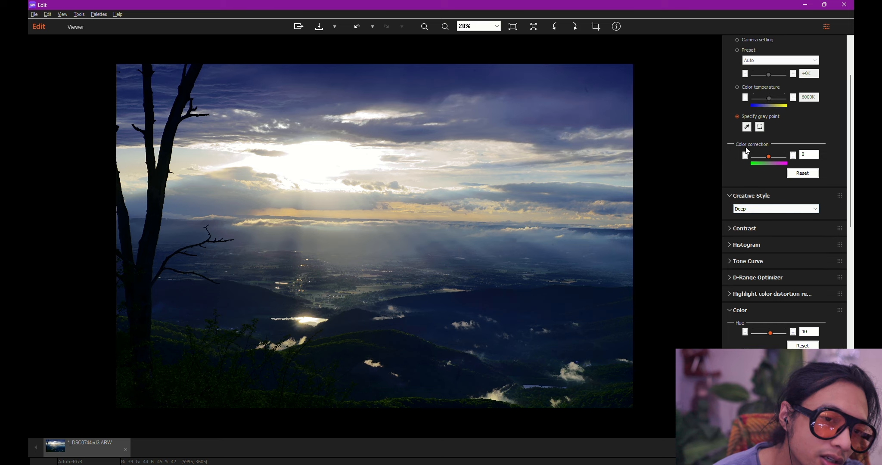
pyautogui.scroll(1, 748, 151)
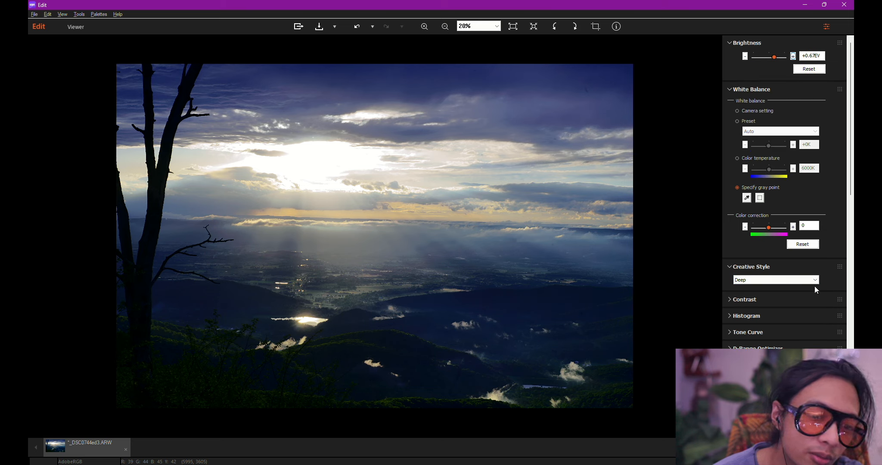
# Step: Set the current edit's creative style to Deep and collapse the Creative Style settings
pyautogui.scroll(-1, 815, 286)
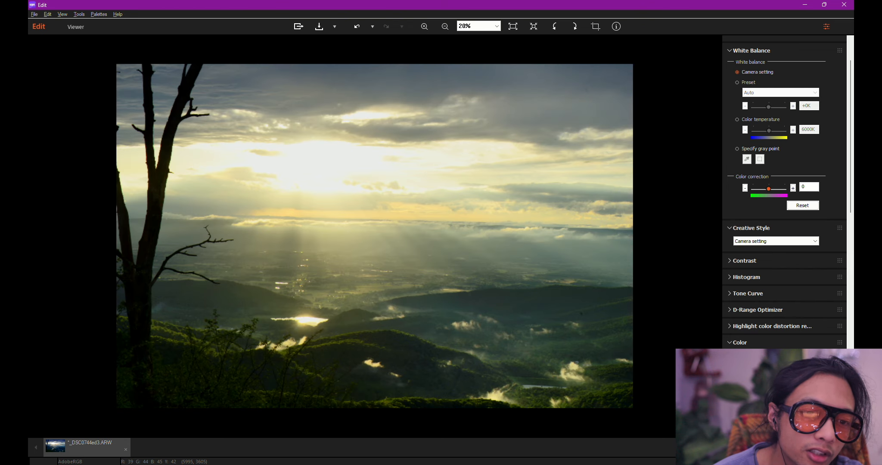
pyautogui.click(752, 242)
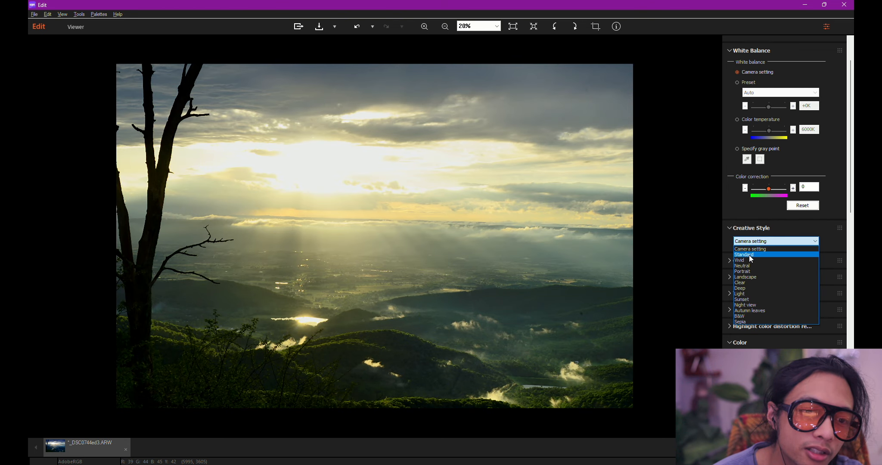
pyautogui.click(744, 285)
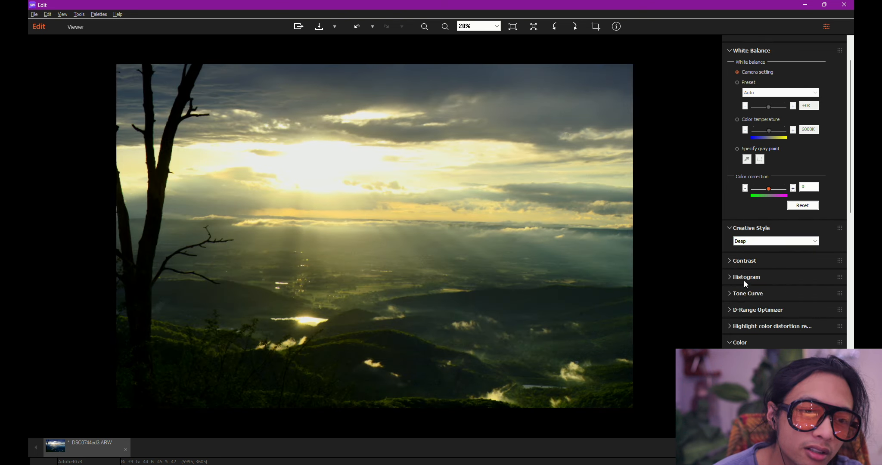
pyautogui.click(729, 228)
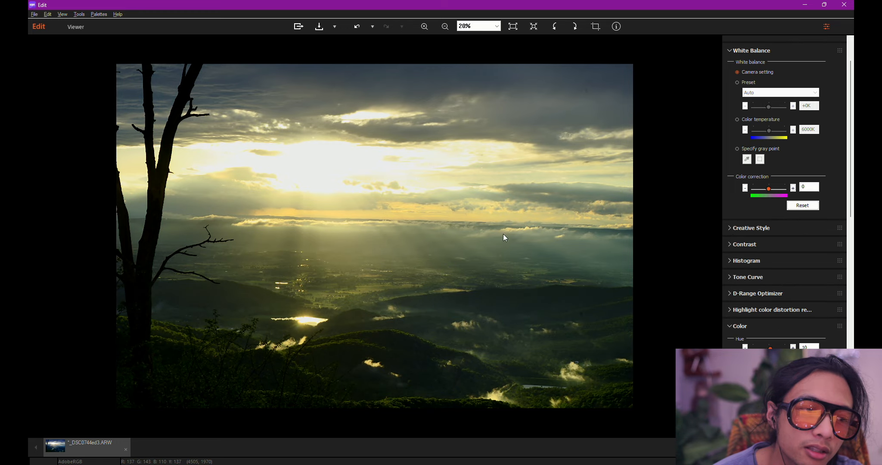
# Step: Inspect the whole photo with the Deep style applied at a reduced magnification of 16%
pyautogui.doubleClick(495, 249)
pyautogui.doubleClick(418, 265)
pyautogui.scroll(-3, 421, 263)
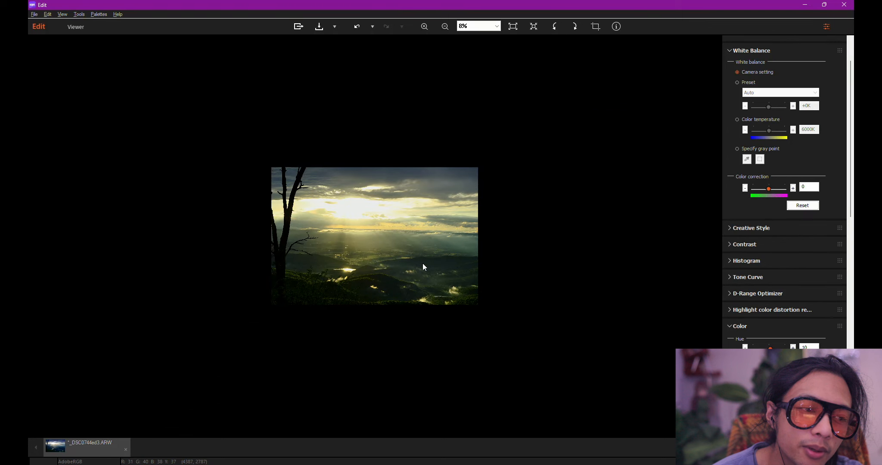
pyautogui.scroll(2, 424, 264)
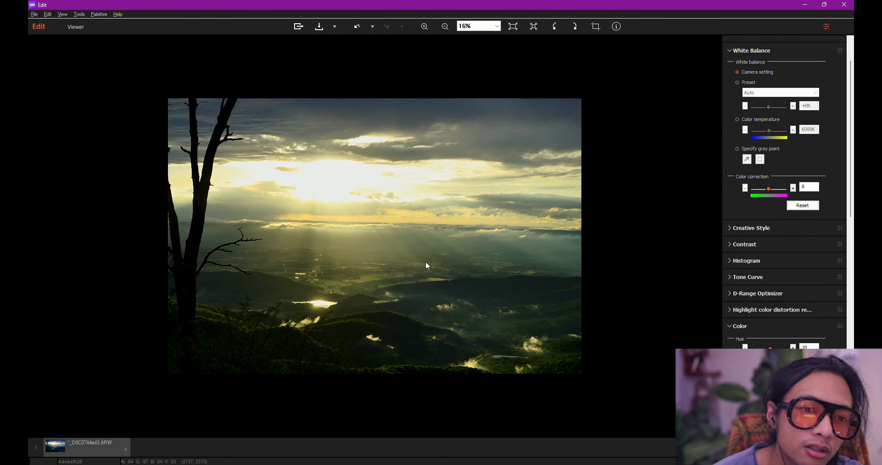
# Step: Collapse the Color settings, expand the Contrast settings, and keep contrast at 100 and highlights at -100
pyautogui.click(760, 150)
pyautogui.scroll(-4, 804, 160)
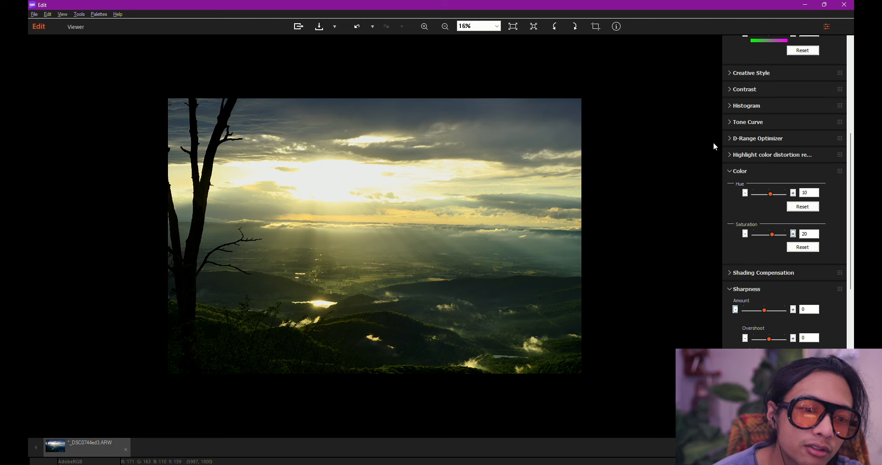
pyautogui.click(732, 171)
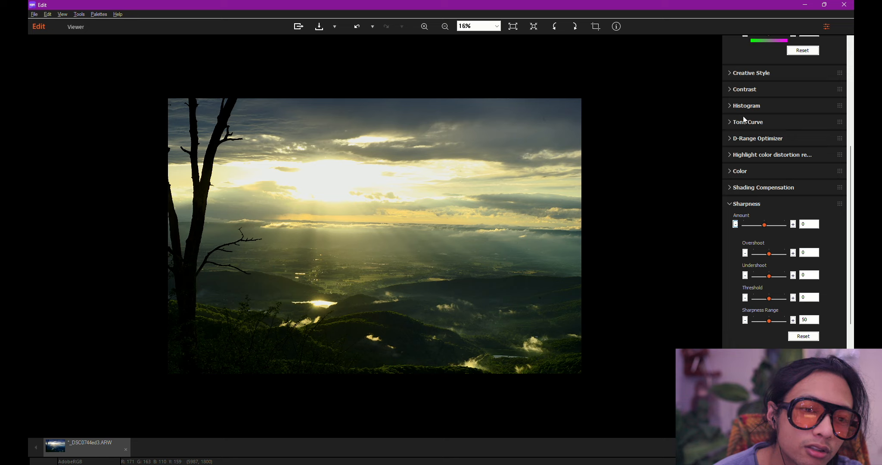
pyautogui.click(732, 89)
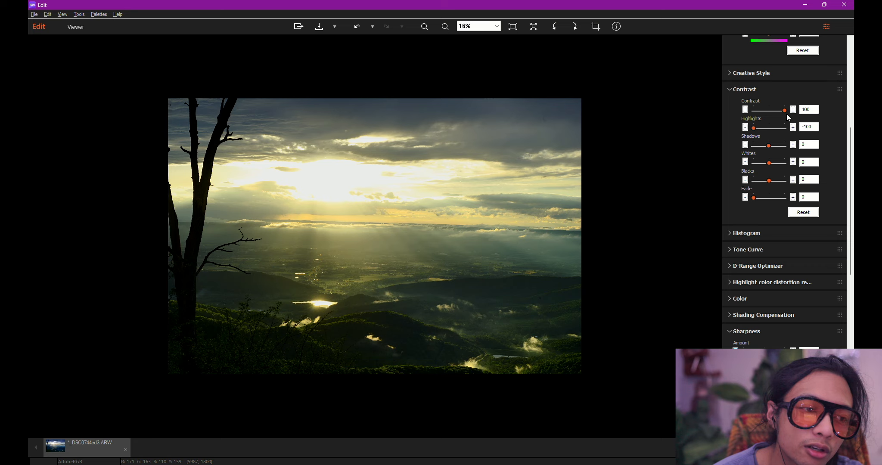
pyautogui.moveTo(786, 112)
pyautogui.mouseDown()
pyautogui.moveTo(755, 112)
pyautogui.moveTo(800, 112)
pyautogui.mouseUp()
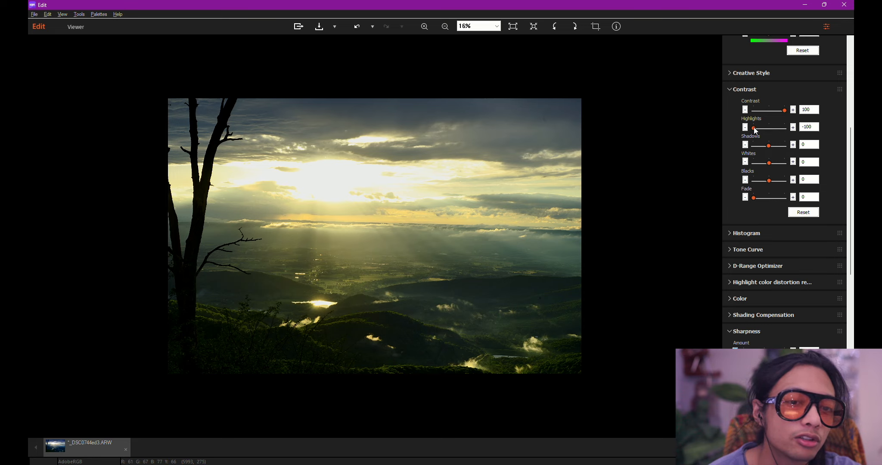
pyautogui.moveTo(754, 128); pyautogui.dragTo(722, 129)
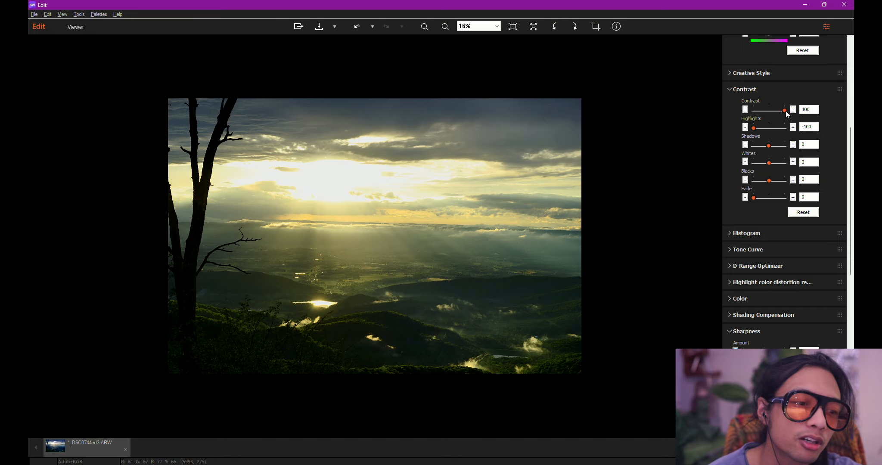
# Step: Examine the details and lights in the valley below the sun at 200% magnification
pyautogui.click(331, 272)
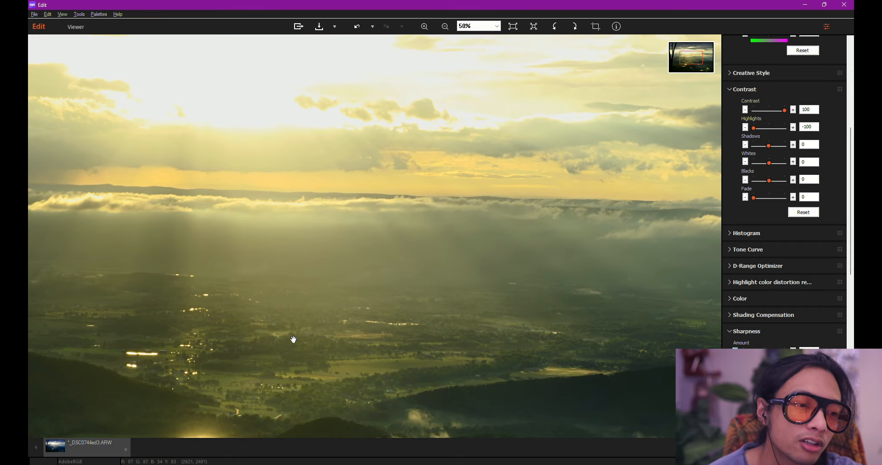
pyautogui.scroll(2, 258, 378)
pyautogui.moveTo(244, 376); pyautogui.dragTo(599, 43)
pyautogui.moveTo(289, 269); pyautogui.dragTo(572, 155)
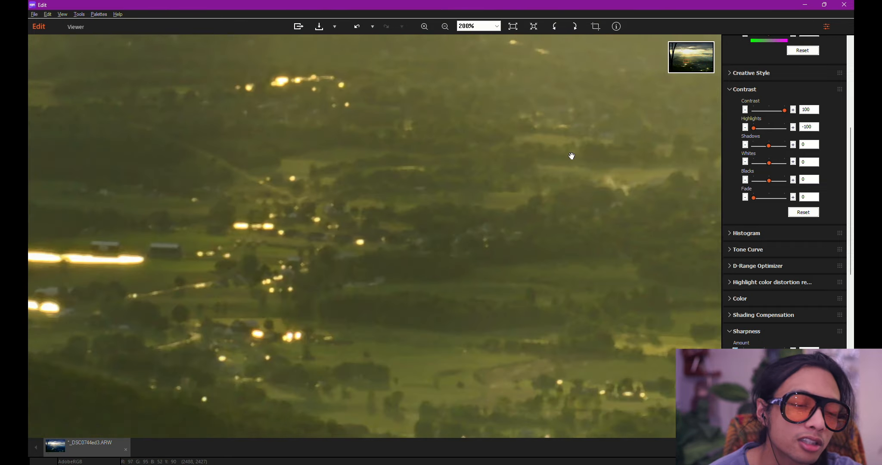
# Step: Examine the village lights and fields in the valley at up to 300% magnification, and return to the whole photo
pyautogui.moveTo(344, 224); pyautogui.dragTo(475, 162)
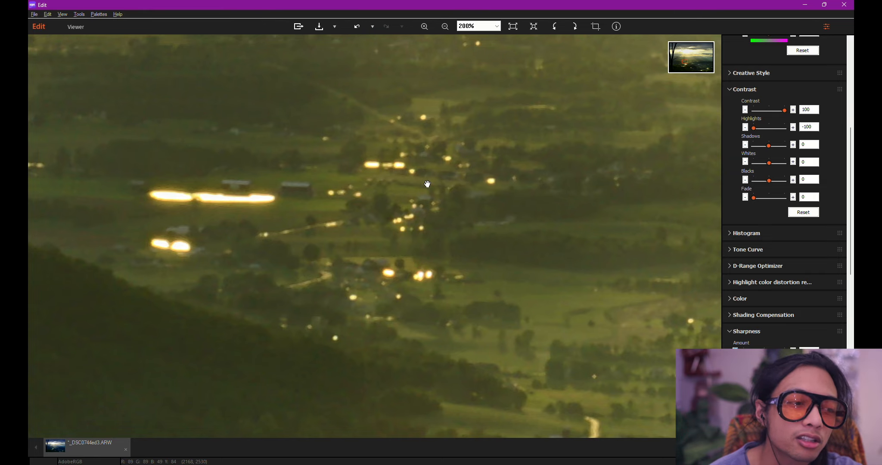
pyautogui.scroll(-3, 427, 184)
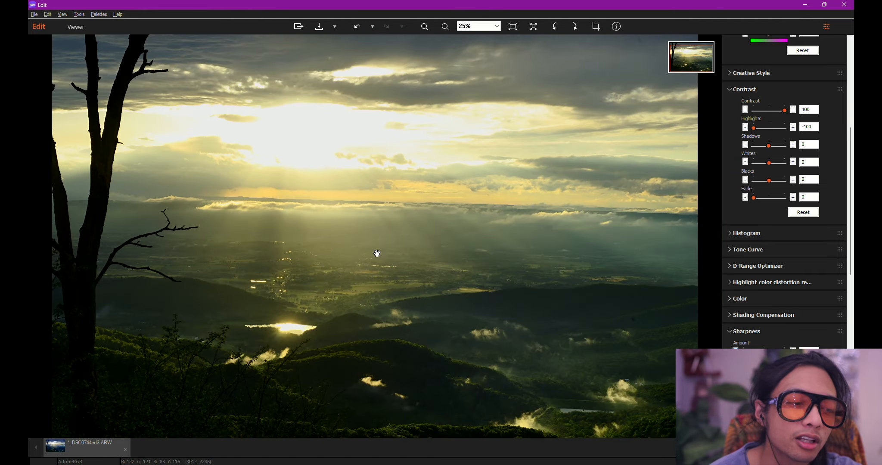
pyautogui.scroll(4, 237, 323)
pyautogui.moveTo(238, 323); pyautogui.dragTo(625, 65)
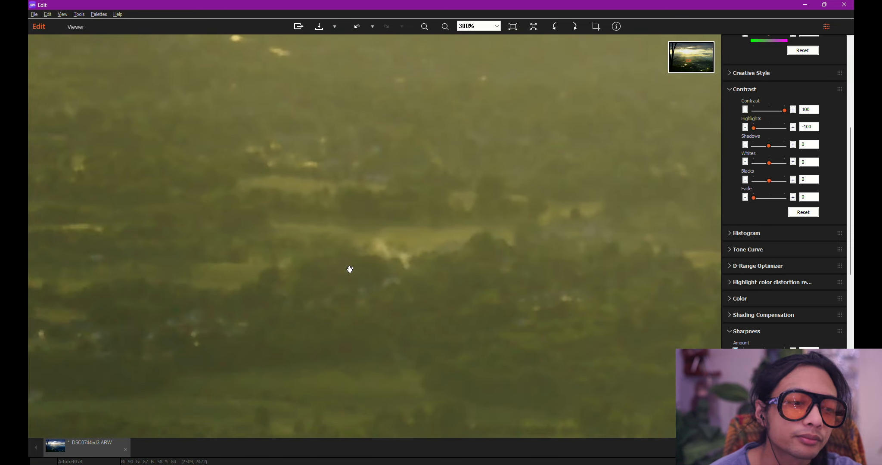
pyautogui.moveTo(348, 270); pyautogui.dragTo(626, 179)
pyautogui.moveTo(378, 294); pyautogui.dragTo(654, 128)
pyautogui.moveTo(460, 217); pyautogui.dragTo(488, 249)
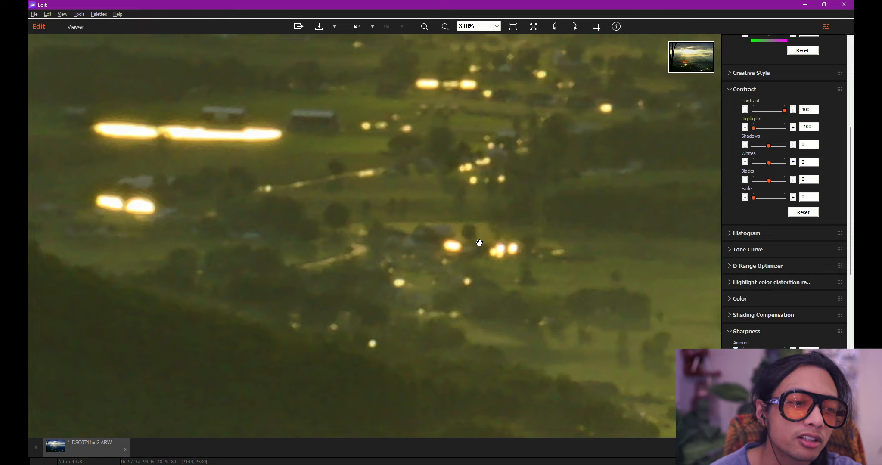
pyautogui.scroll(-6, 479, 244)
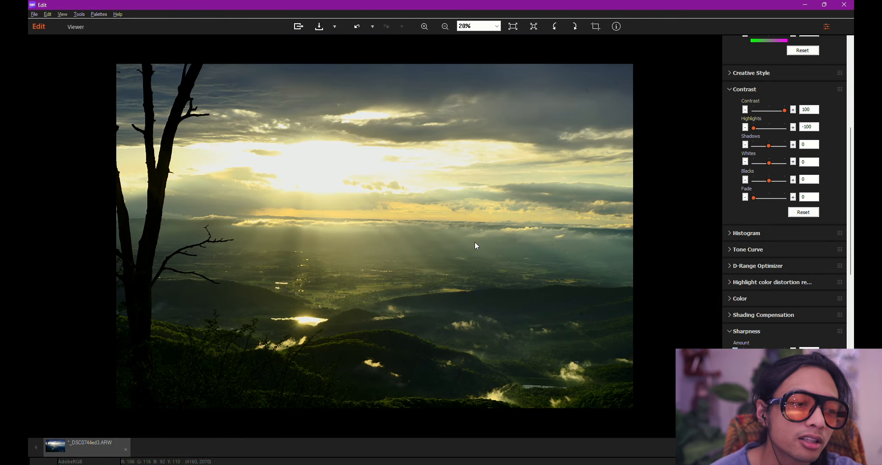
# Step: Check the horizon mist and the valley around the lights at 200% magnification, and view the whole photo at 20%
pyautogui.scroll(5, 291, 290)
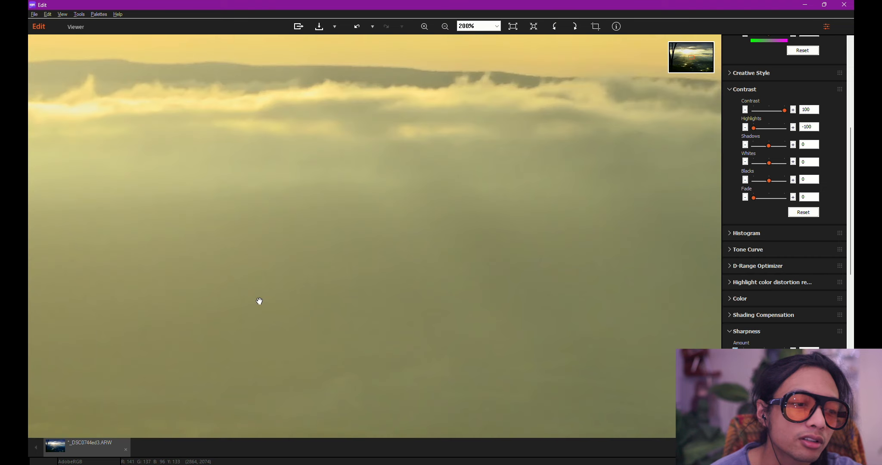
pyautogui.moveTo(176, 306); pyautogui.dragTo(622, 134)
pyautogui.moveTo(276, 273); pyautogui.dragTo(461, 180)
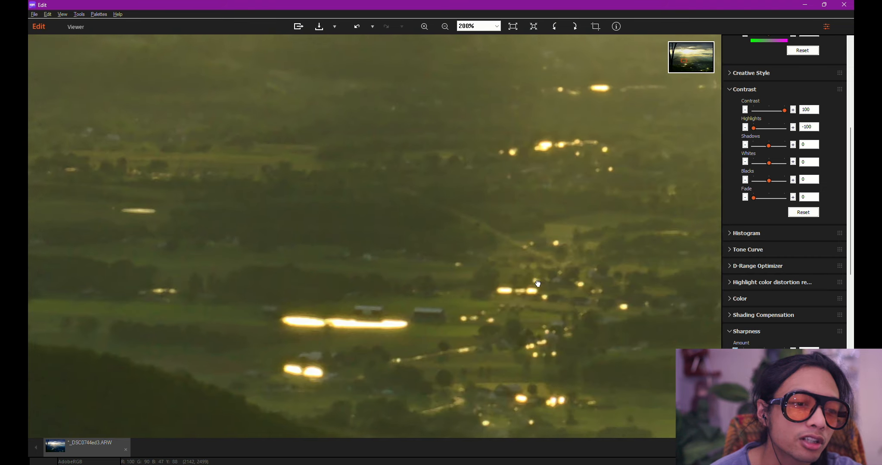
pyautogui.moveTo(539, 284); pyautogui.dragTo(454, 170)
pyautogui.moveTo(487, 289); pyautogui.dragTo(296, 197)
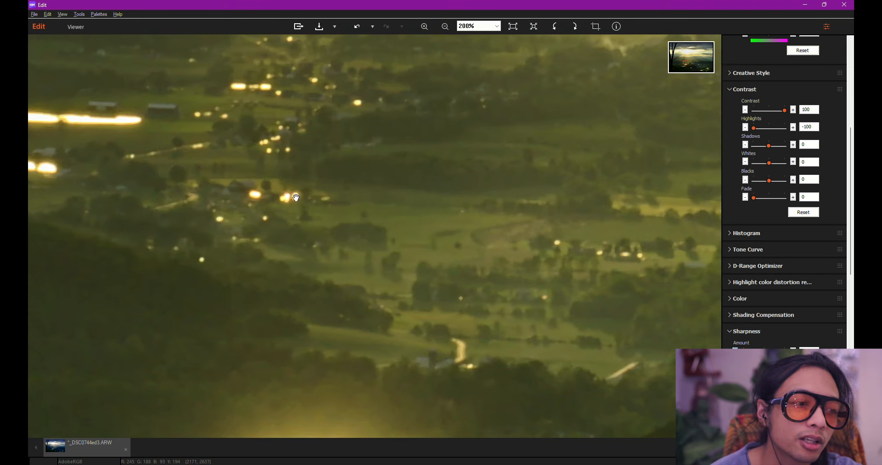
pyautogui.scroll(-4, 296, 197)
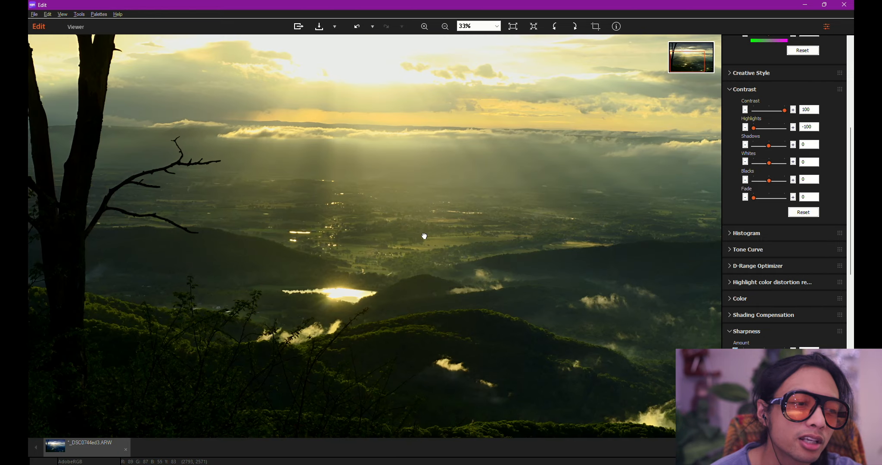
pyautogui.scroll(-2, 424, 236)
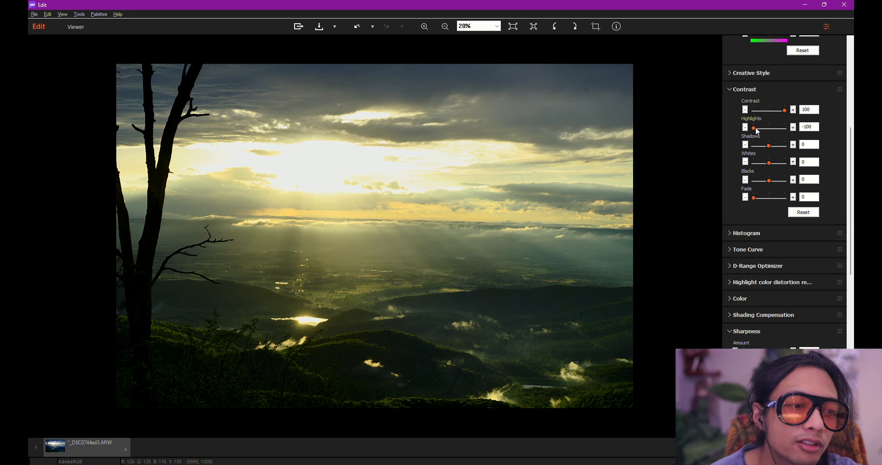
# Step: Try a different highlights value, whites at -100 and shadows at -100, reverting each change
pyautogui.moveTo(756, 128); pyautogui.dragTo(795, 130)
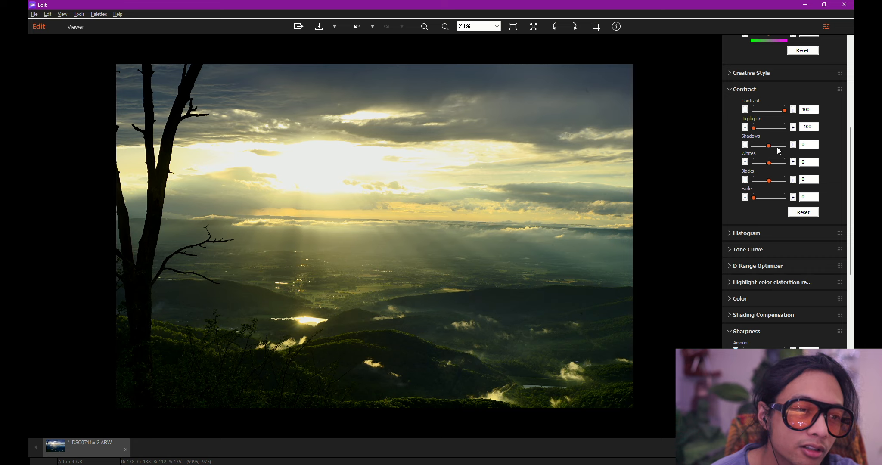
pyautogui.moveTo(769, 162); pyautogui.dragTo(734, 163)
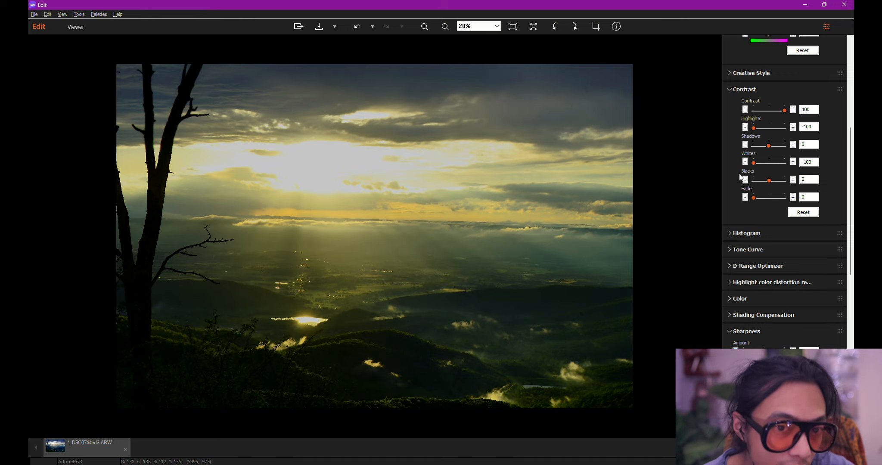
pyautogui.hotkey('ctrl', 'z')
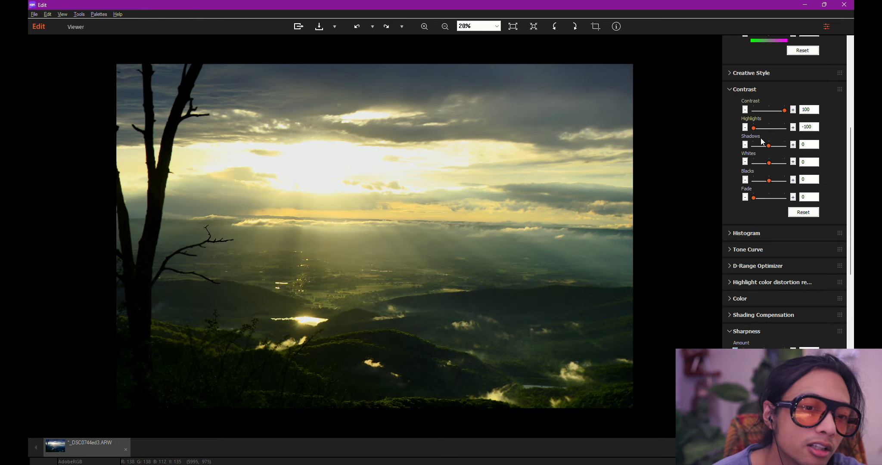
pyautogui.moveTo(769, 146); pyautogui.dragTo(747, 148)
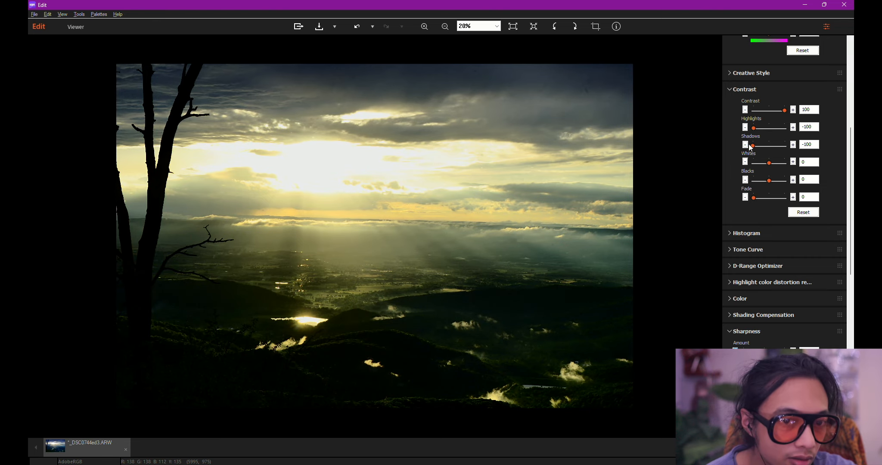
pyautogui.hotkey('ctrl', 'z')
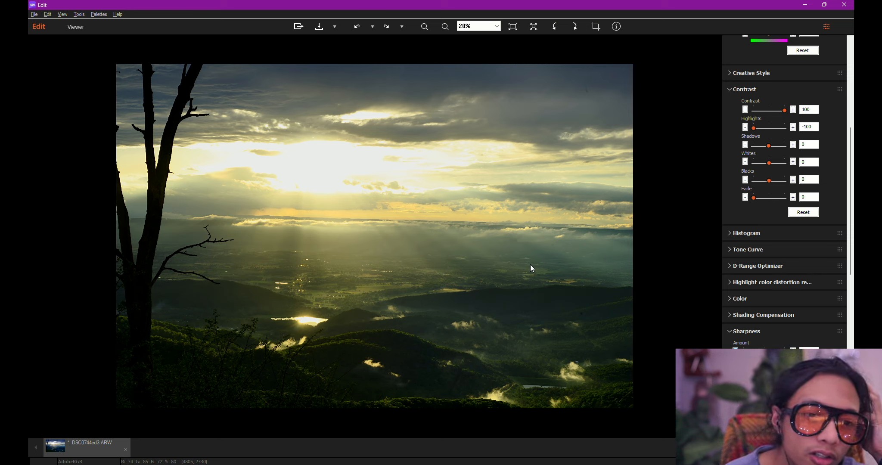
# Step: Compare slightly darker and slightly brighter shadows, and set the shadows to -10
pyautogui.click(746, 145)
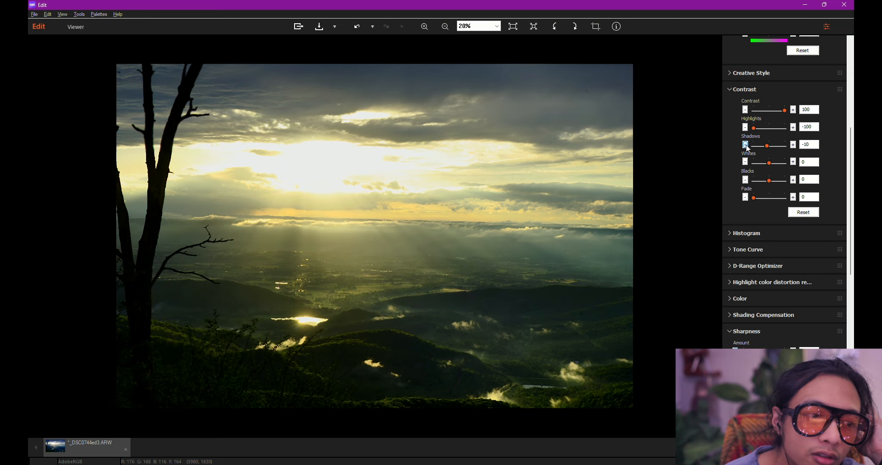
pyautogui.doubleClick(793, 145)
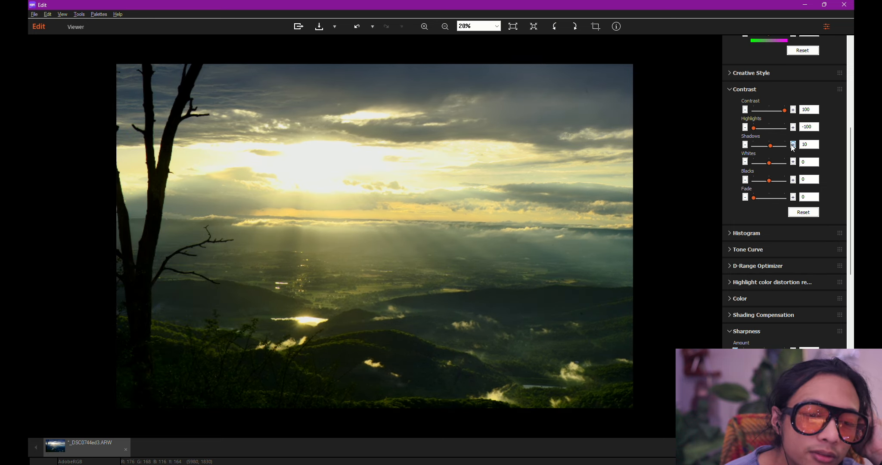
pyautogui.doubleClick(746, 145)
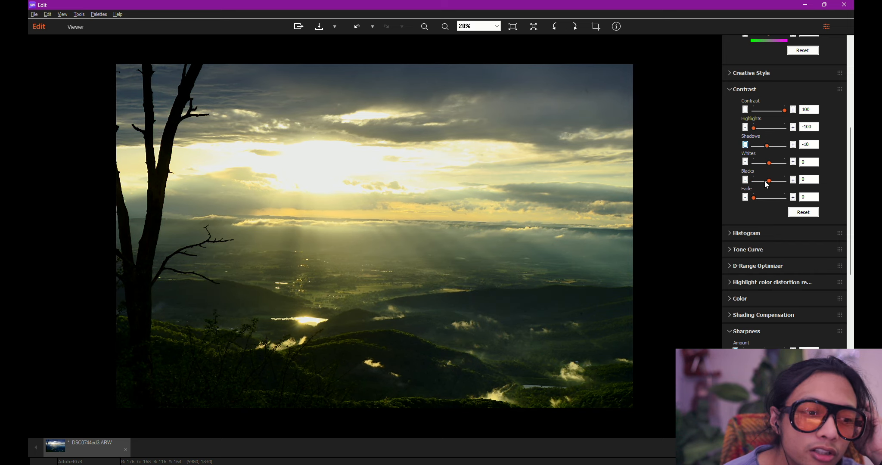
# Step: Try blacks at 100, undo that change, and test the fade adjustment, leaving it at 0
pyautogui.moveTo(768, 181); pyautogui.dragTo(788, 181)
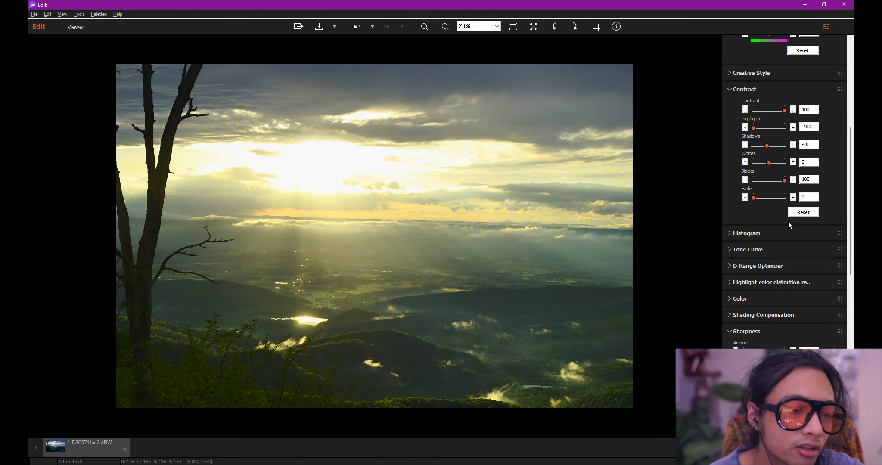
pyautogui.hotkey('ctrl', 'z')
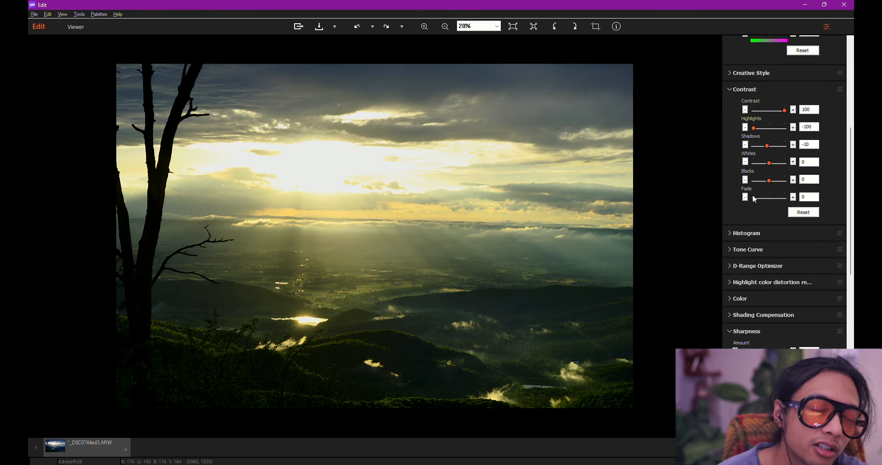
pyautogui.moveTo(754, 197); pyautogui.dragTo(692, 201)
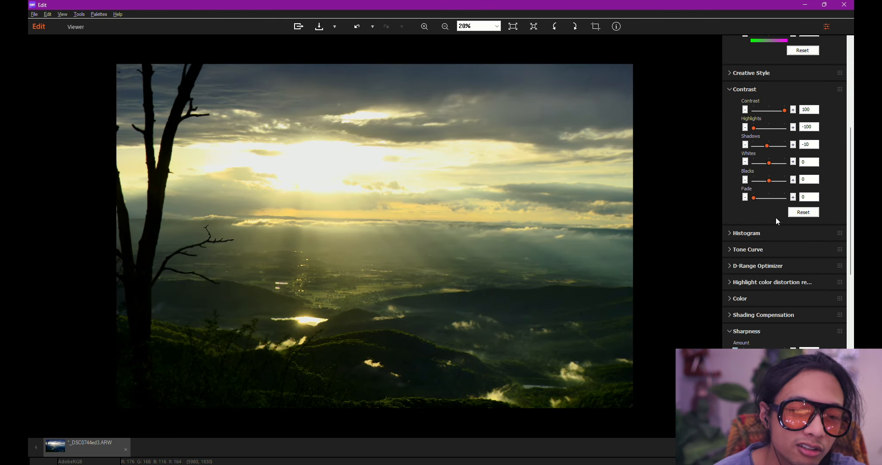
# Step: Collapse the Contrast settings and bring the White Balance settings into view
pyautogui.scroll(-2, 771, 223)
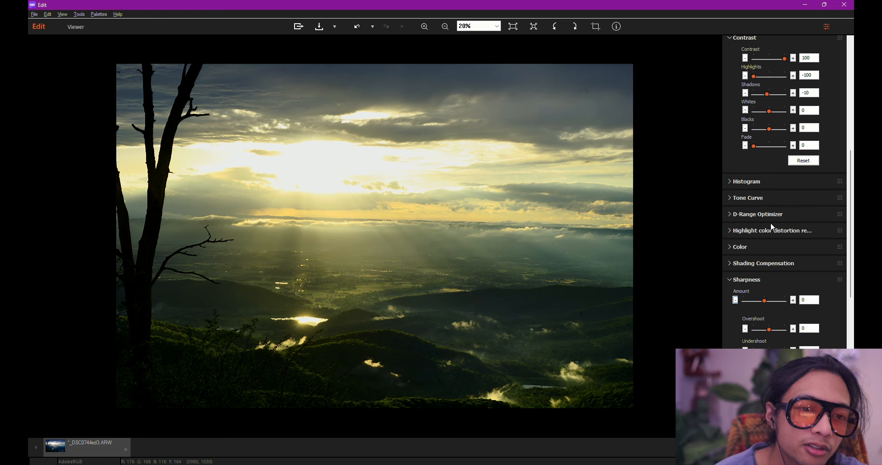
pyautogui.scroll(3, 771, 227)
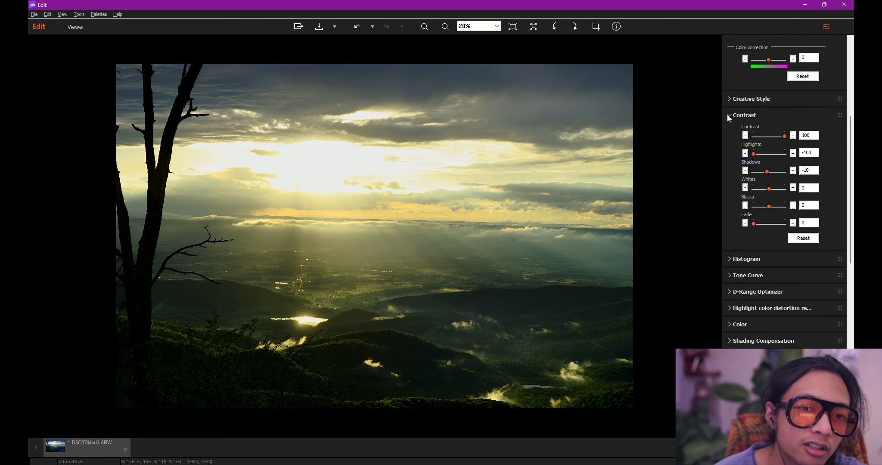
pyautogui.click(728, 116)
pyautogui.scroll(3, 752, 156)
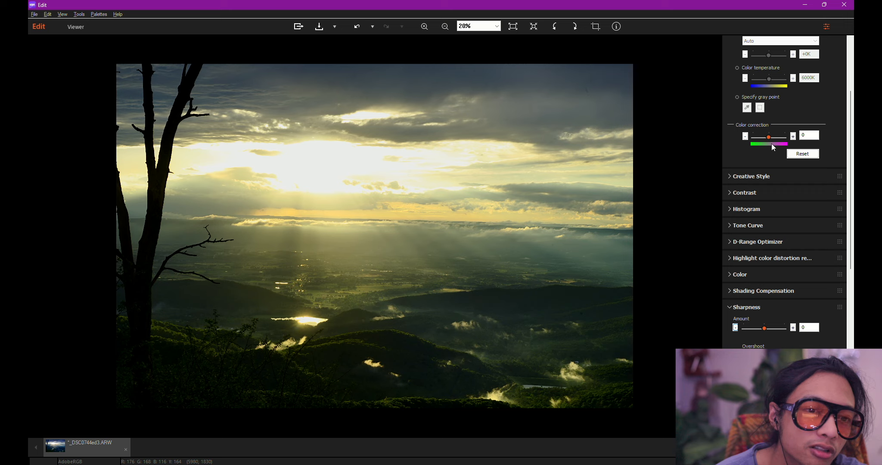
pyautogui.scroll(2, 772, 189)
pyautogui.scroll(1, 773, 205)
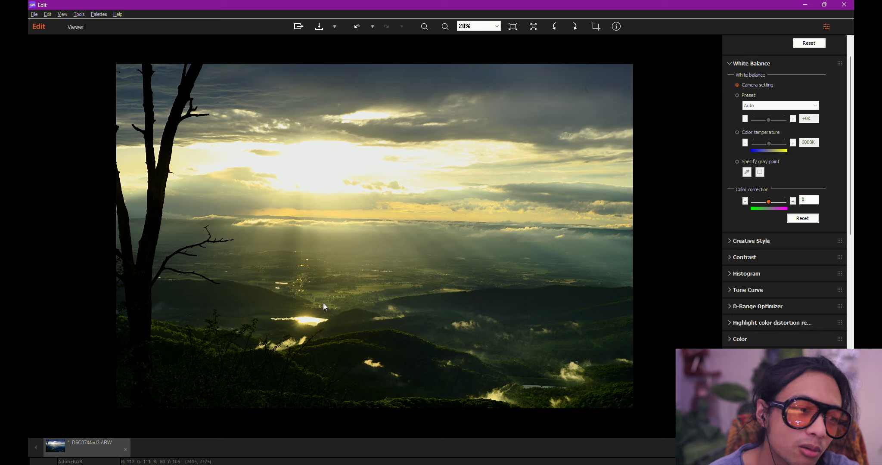
# Step: Examine the mist and trees below the bright lake at 200% magnification, and return to the whole photo
pyautogui.click(347, 287)
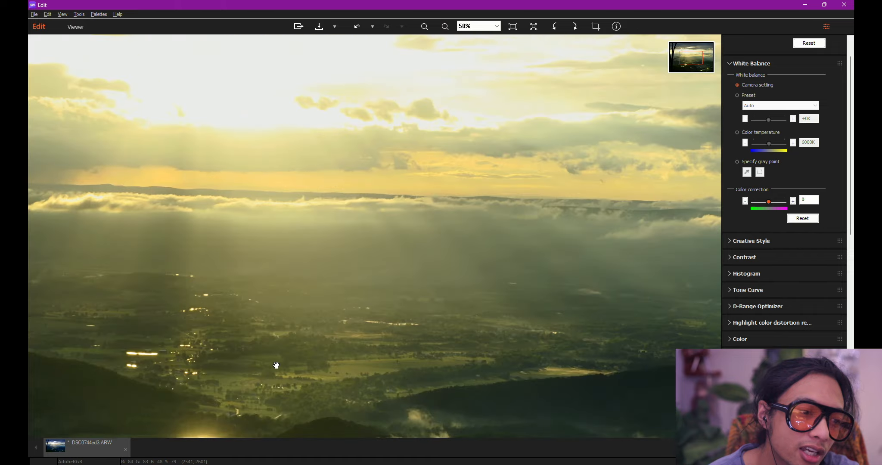
pyautogui.moveTo(275, 302); pyautogui.dragTo(381, 122)
pyautogui.scroll(2, 258, 307)
pyautogui.moveTo(259, 307); pyautogui.dragTo(343, 223)
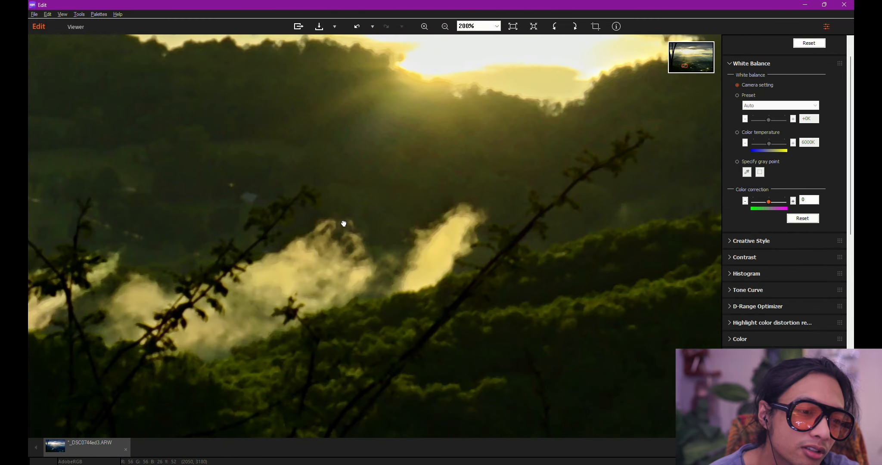
pyautogui.scroll(-4, 343, 224)
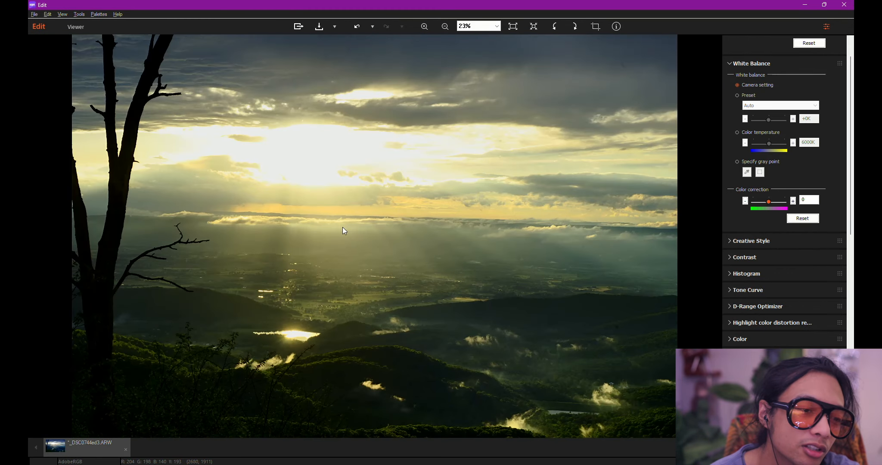
pyautogui.scroll(1, 343, 228)
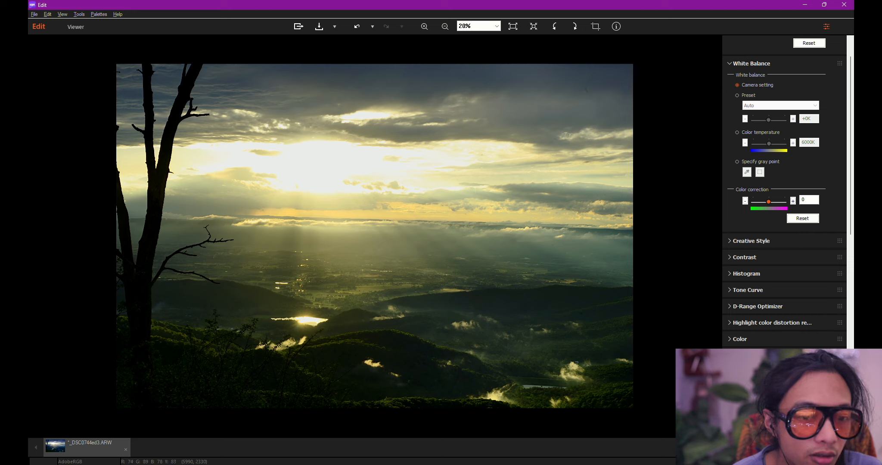
# Step: Bring the Sharpness settings into view and compare the current edit with the unedited original photo
pyautogui.scroll(-2, 781, 333)
pyautogui.click(781, 333)
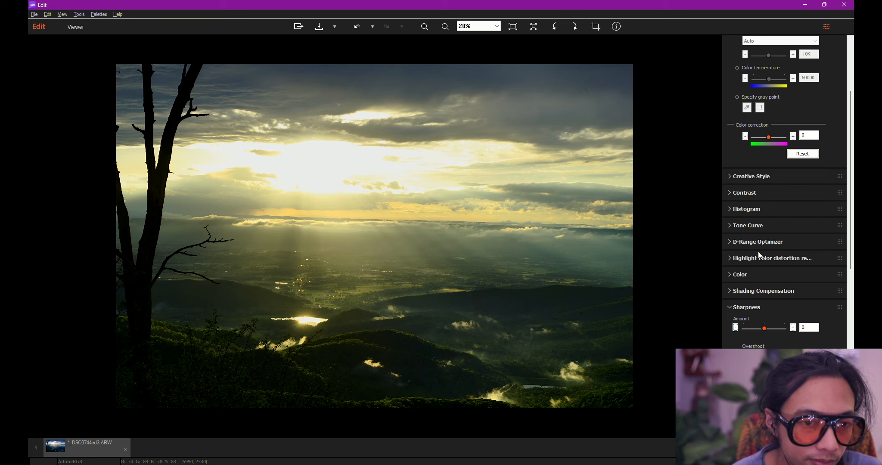
pyautogui.scroll(-3, 770, 308)
pyautogui.scroll(-3, 770, 309)
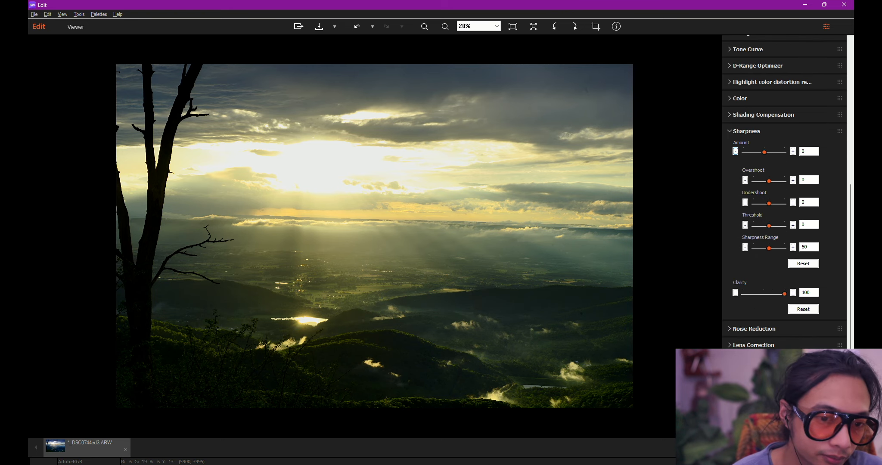
pyautogui.hotkey('ctrl', 'b')
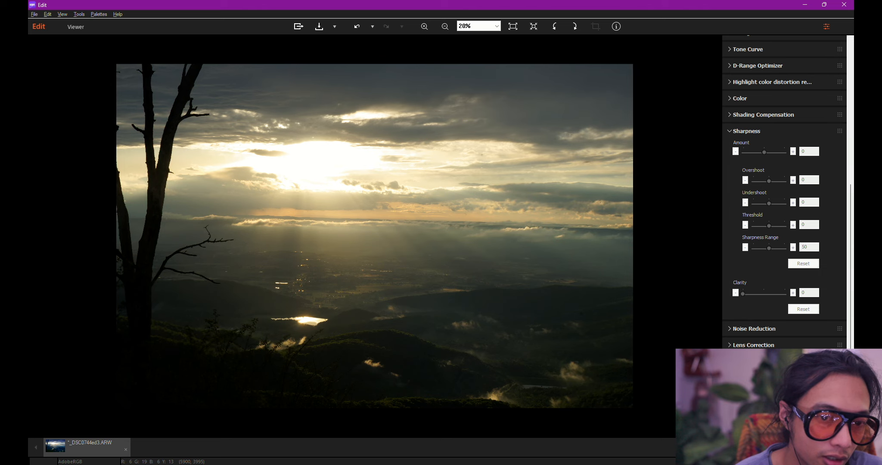
pyautogui.hotkey('ctrl', 'b')
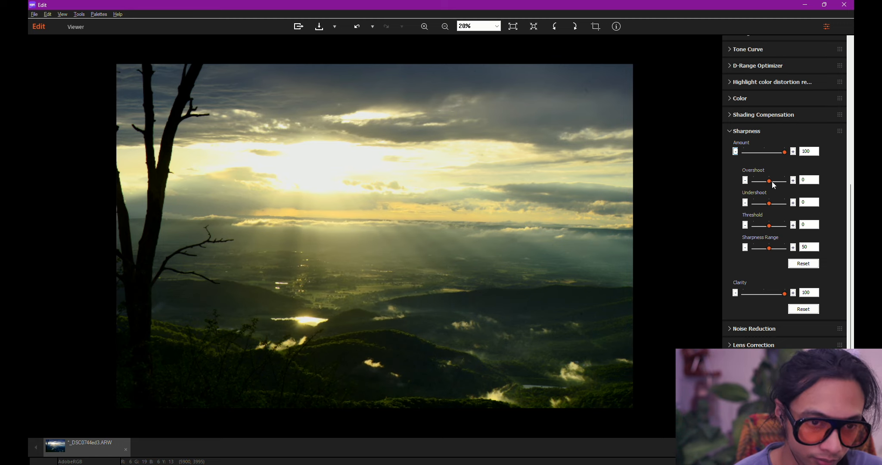
# Step: Set the sharpness amount to 100, overshoot to -100, undershoot to 100 and threshold to 100
pyautogui.moveTo(769, 181); pyautogui.dragTo(825, 211)
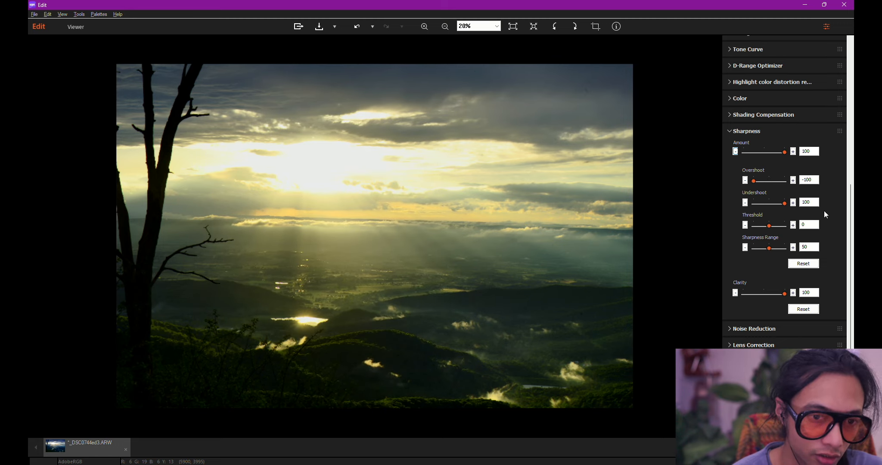
pyautogui.moveTo(769, 226); pyautogui.dragTo(808, 233)
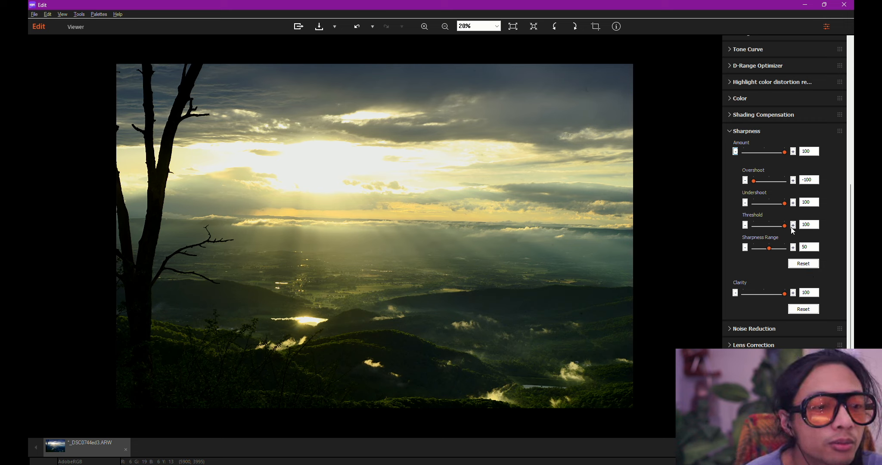
# Step: Try the sharpness threshold at -100 and set it back to 100
pyautogui.moveTo(784, 226); pyautogui.dragTo(704, 240)
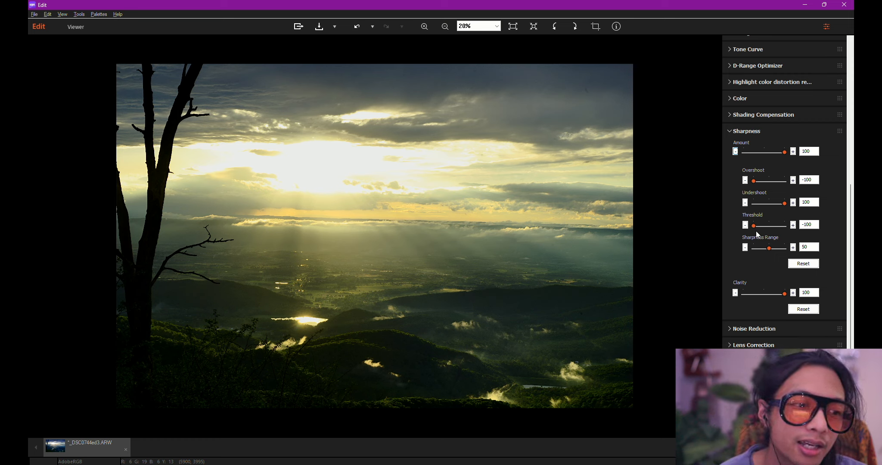
pyautogui.moveTo(754, 226); pyautogui.dragTo(809, 230)
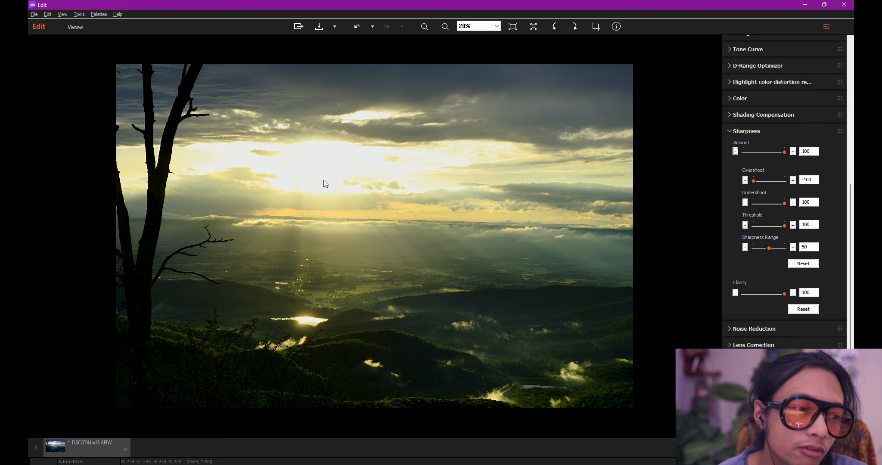
# Step: Examine the sun, clouds and bright lake at higher magnification, and return to the whole photo
pyautogui.scroll(2, 318, 334)
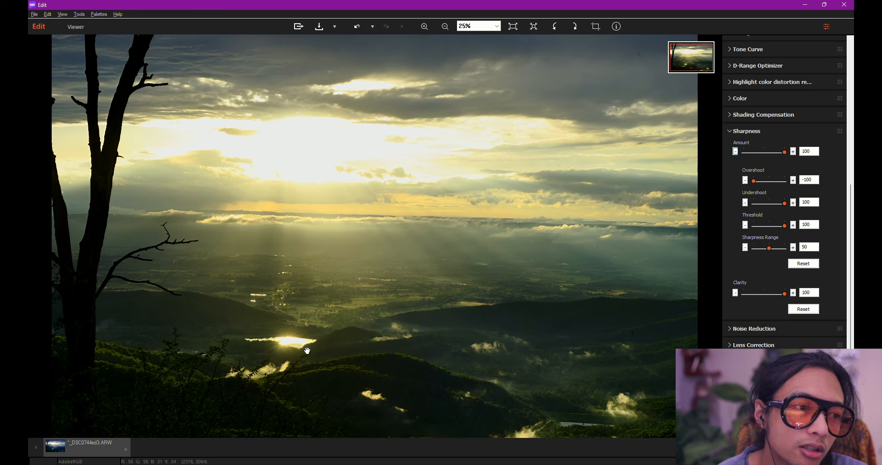
pyautogui.scroll(-1, 300, 357)
pyautogui.scroll(-1, 301, 357)
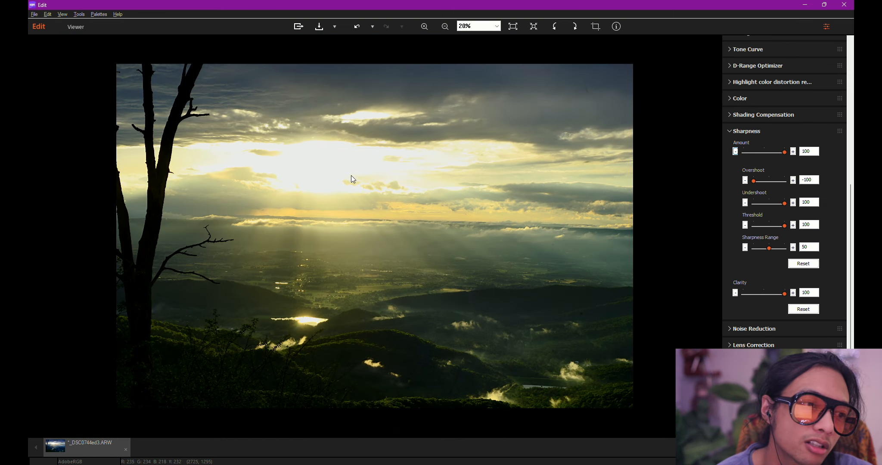
pyautogui.scroll(5, 373, 124)
pyautogui.scroll(-5, 372, 125)
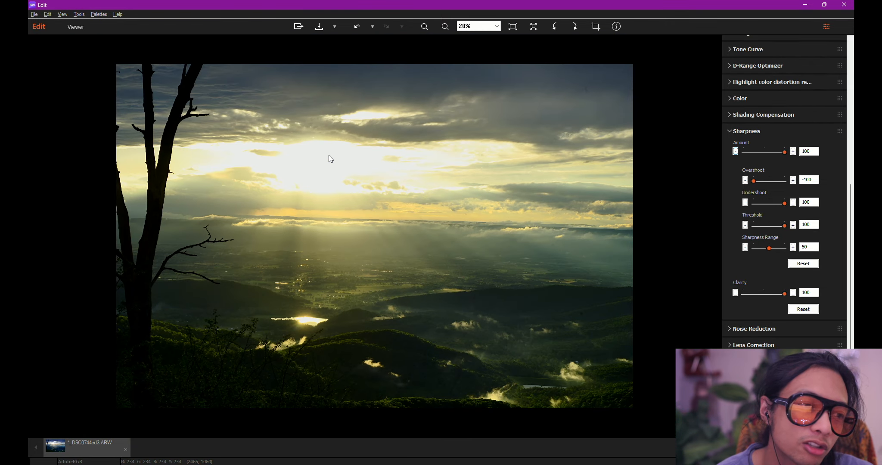
pyautogui.scroll(3, 305, 158)
pyautogui.moveTo(305, 148); pyautogui.dragTo(336, 247)
pyautogui.scroll(-3, 337, 247)
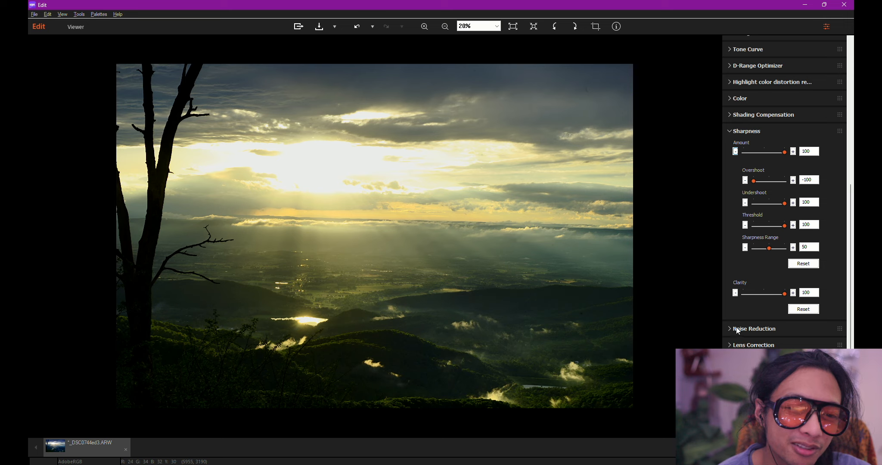
# Step: Try the sharpness overshoot at 100 and the undershoot at -100, and restore them to -100 and 100
pyautogui.scroll(3, 757, 321)
pyautogui.scroll(4, 757, 319)
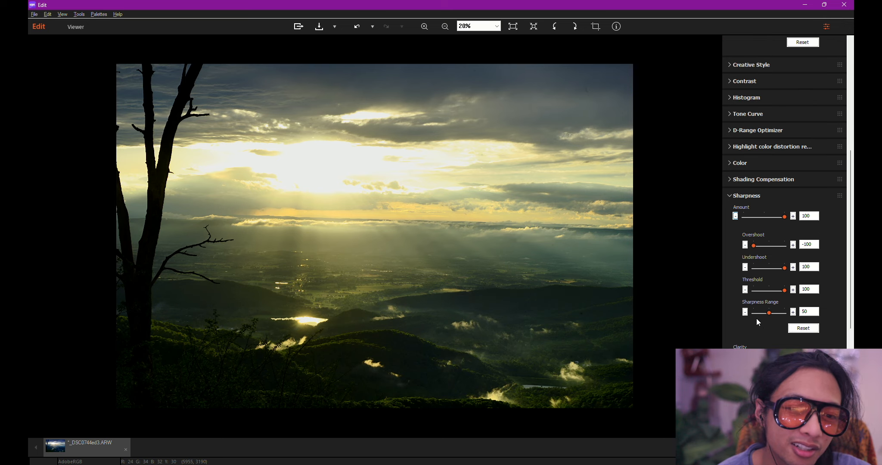
pyautogui.scroll(-9, 758, 319)
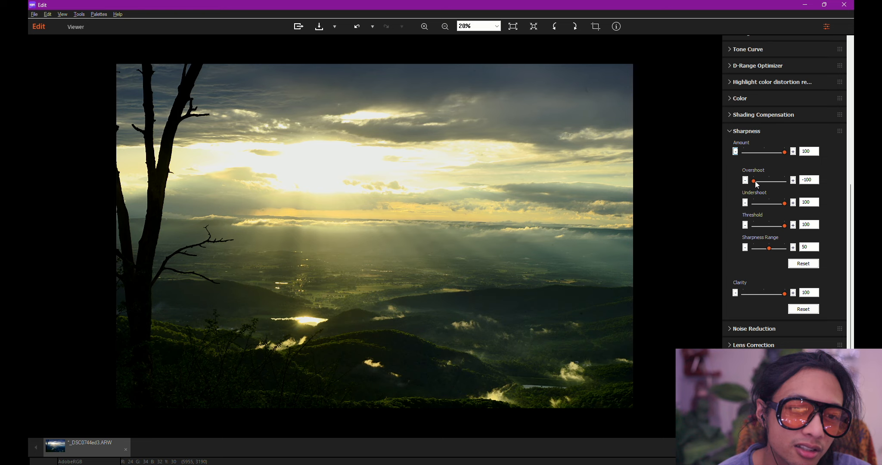
pyautogui.moveTo(755, 181); pyautogui.dragTo(786, 181)
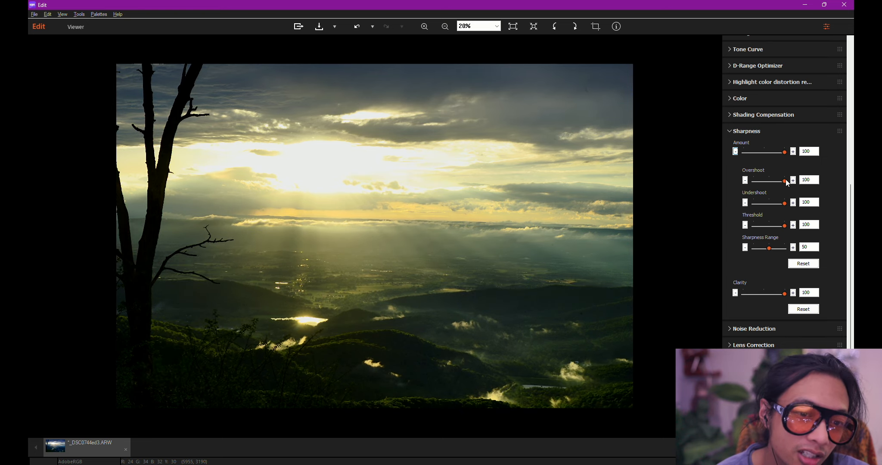
pyautogui.moveTo(785, 182); pyautogui.dragTo(744, 205)
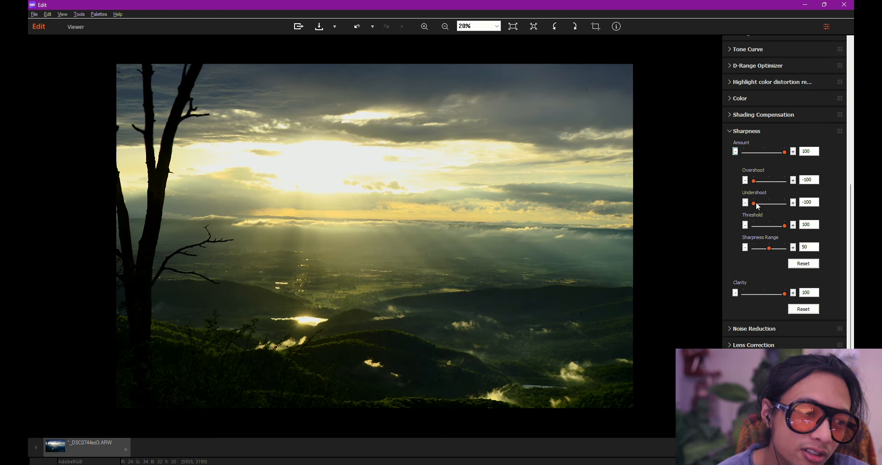
pyautogui.moveTo(756, 206); pyautogui.dragTo(839, 213)
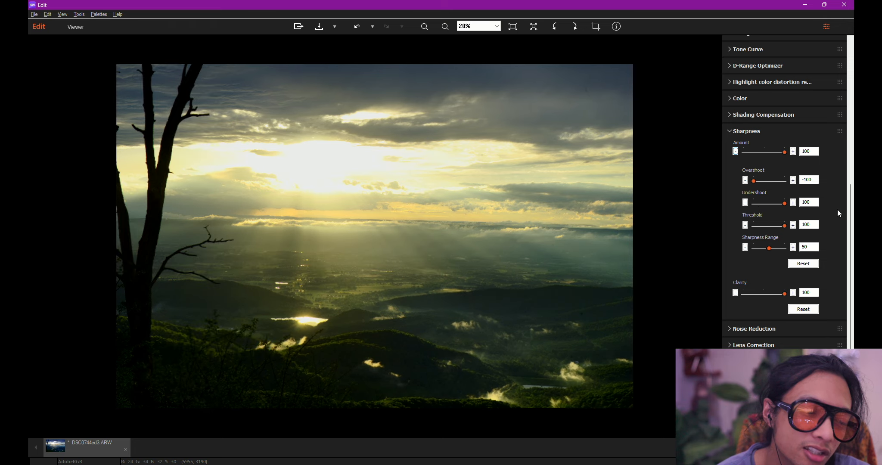
# Step: Examine the lit fields and trees in the valley at 100% magnification, and zoom back out
pyautogui.click(282, 329)
pyautogui.moveTo(362, 257); pyautogui.dragTo(418, 199)
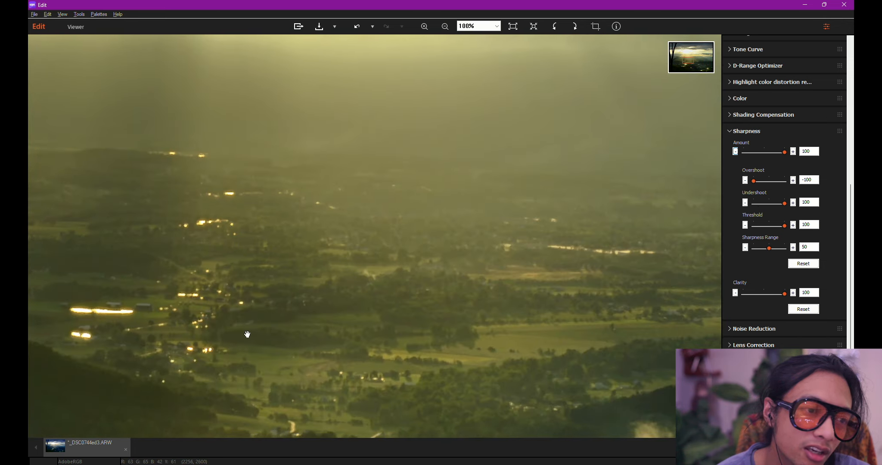
pyautogui.moveTo(246, 332); pyautogui.dragTo(424, 274)
pyautogui.scroll(-3, 425, 274)
pyautogui.scroll(-1, 421, 278)
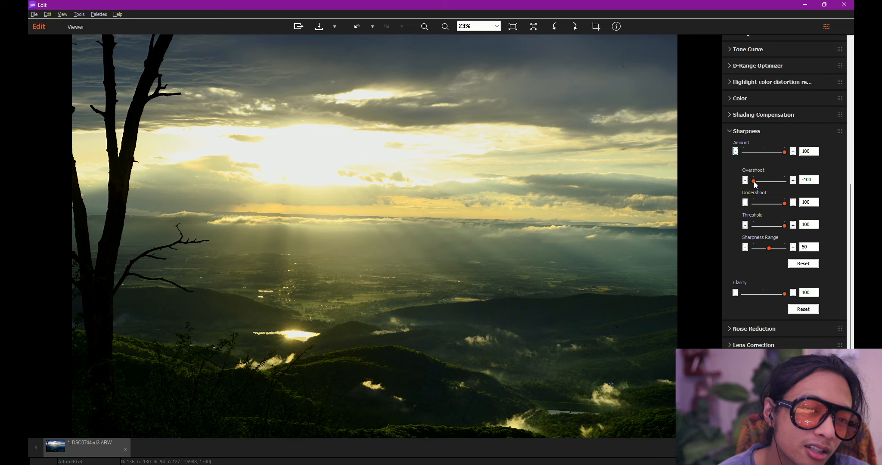
# Step: Check overshoot 100 combined with undershoot -100 on the whole photo, and return overshoot to -100 and undershoot to 100
pyautogui.moveTo(754, 181); pyautogui.dragTo(732, 206)
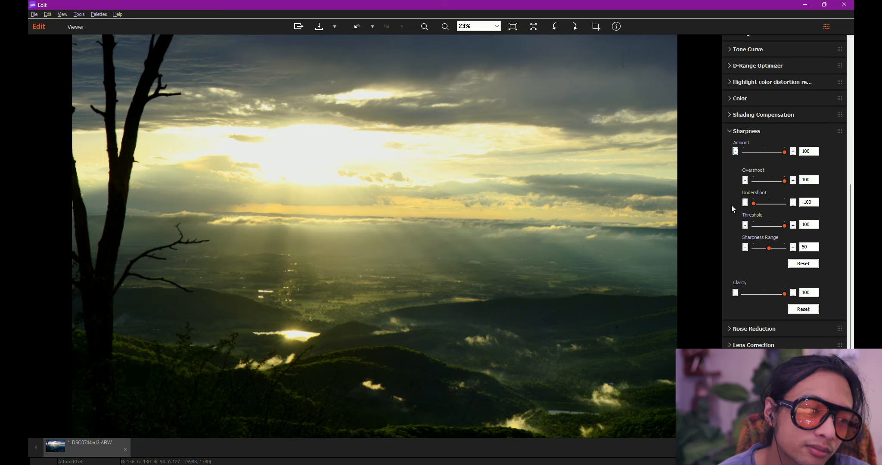
pyautogui.scroll(-2, 397, 353)
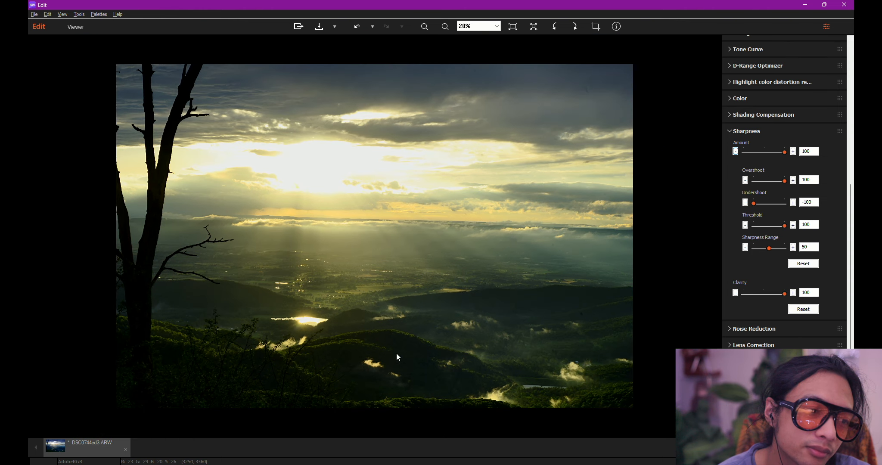
pyautogui.scroll(1, 392, 357)
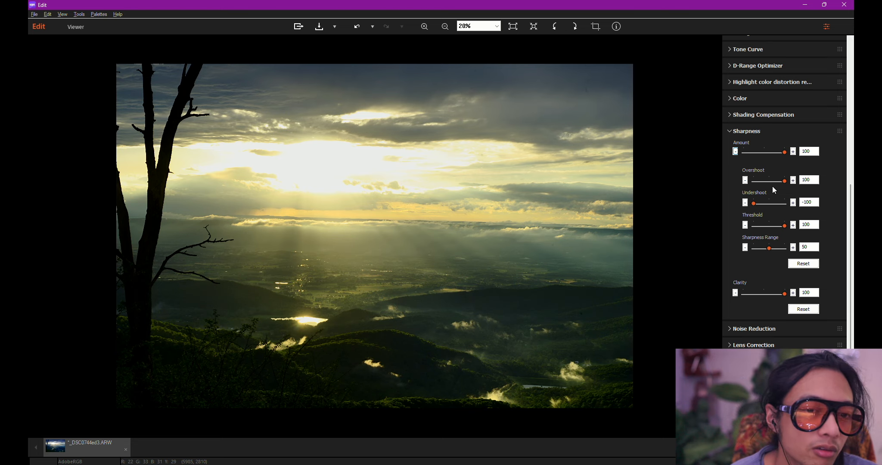
pyautogui.moveTo(785, 182); pyautogui.dragTo(697, 191)
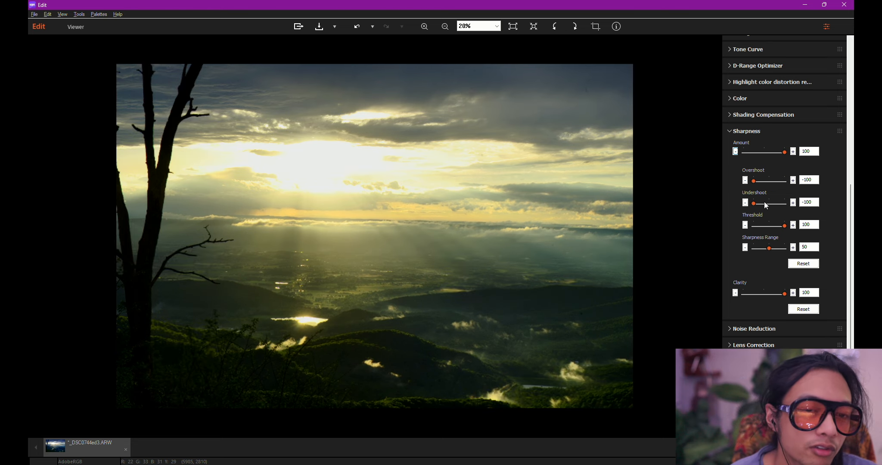
pyautogui.moveTo(754, 202); pyautogui.dragTo(785, 203)
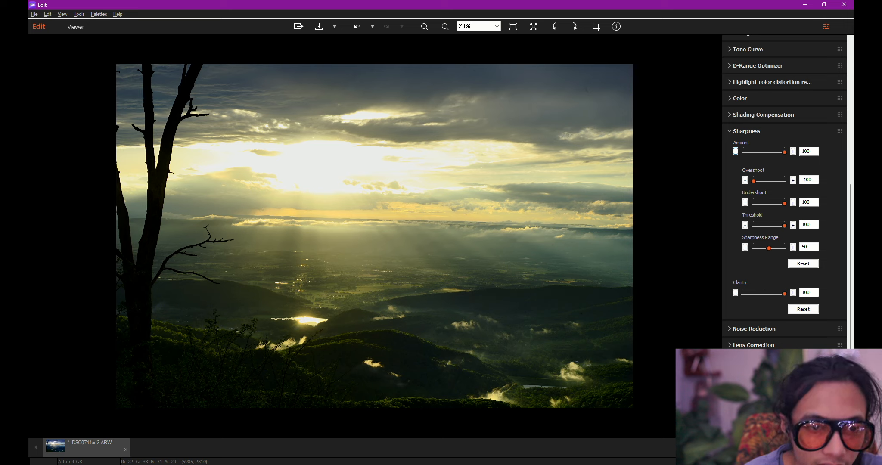
# Step: Expand the Tone Curve settings and examine the earlier edit's brightness, red, green and blue curves
pyautogui.scroll(3, 752, 323)
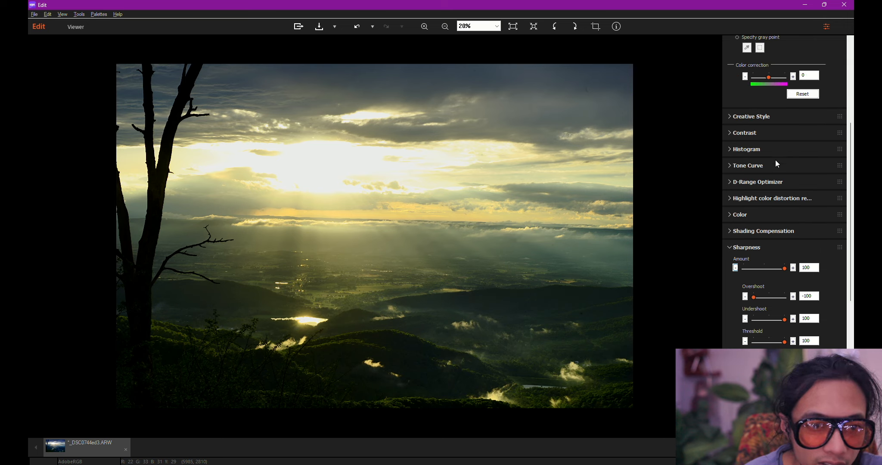
pyautogui.click(732, 166)
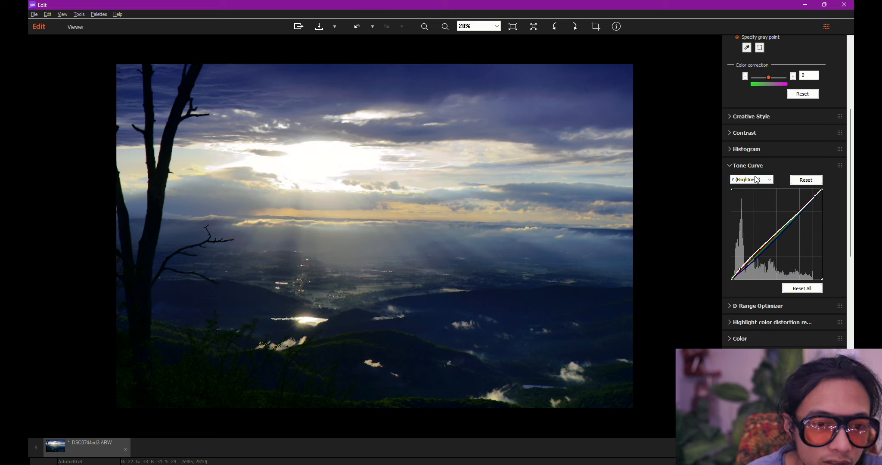
pyautogui.click(756, 180)
pyautogui.click(751, 190)
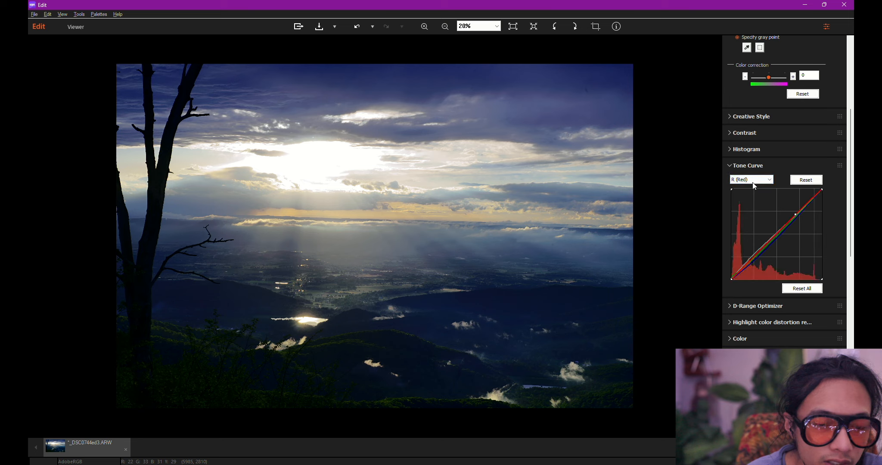
pyautogui.click(756, 181)
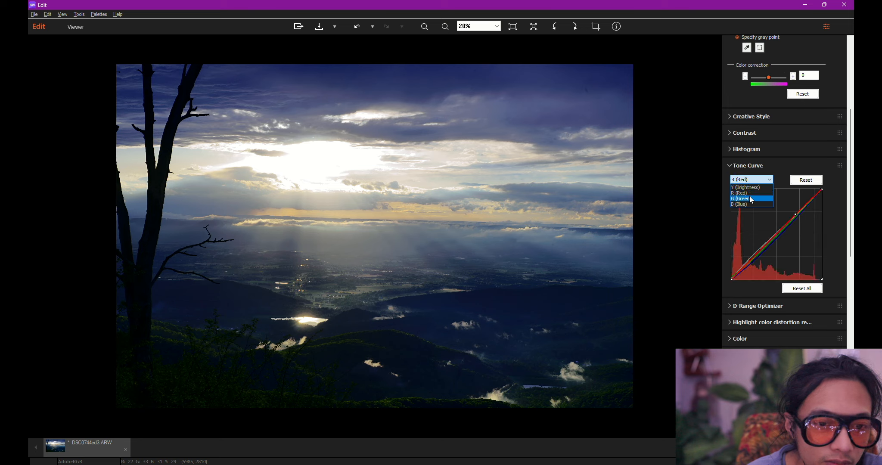
pyautogui.click(750, 198)
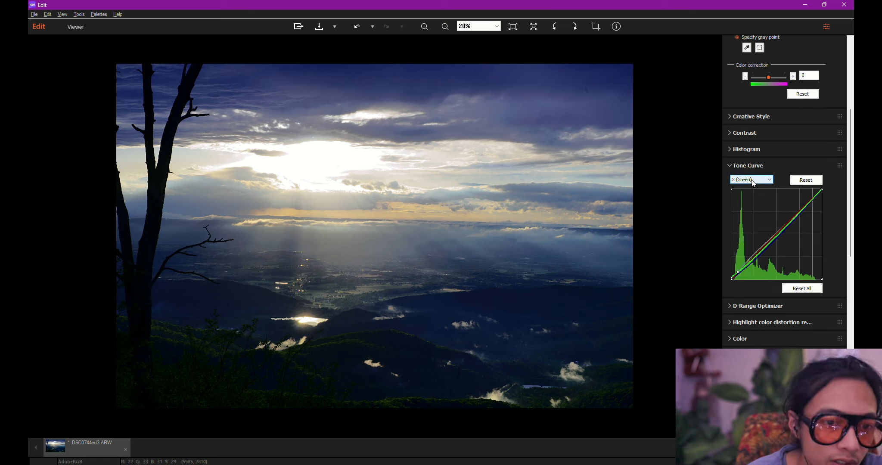
pyautogui.click(753, 181)
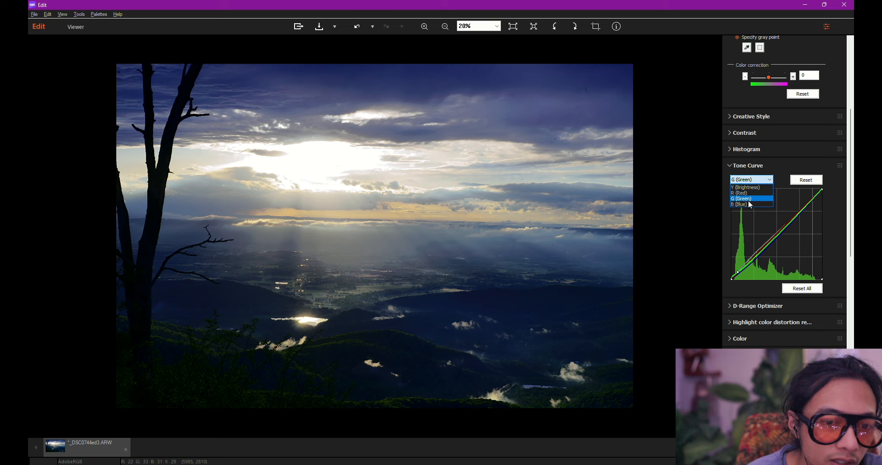
pyautogui.click(749, 205)
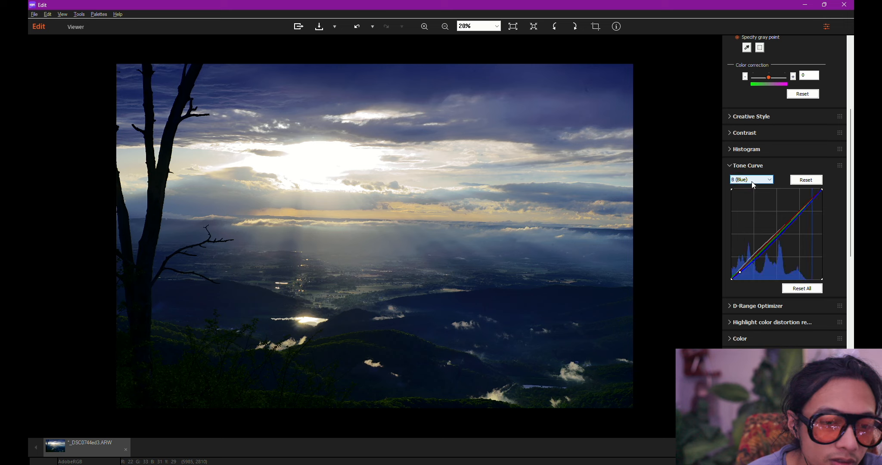
pyautogui.click(751, 187)
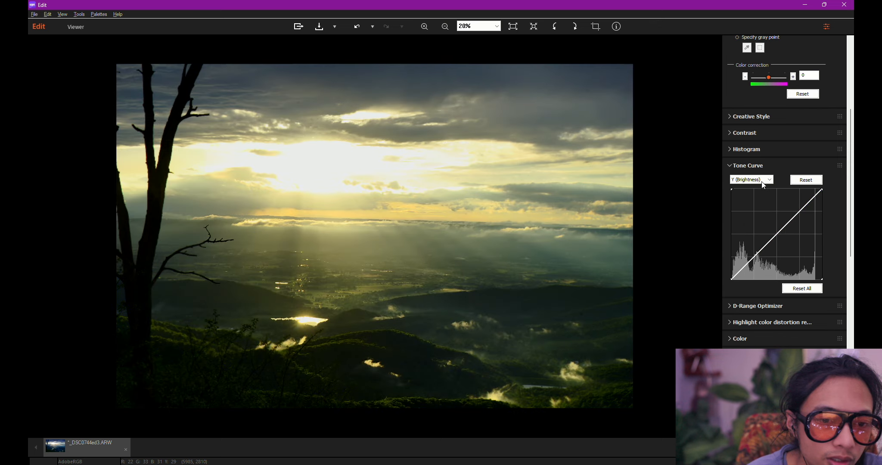
# Step: Raise the midtones of the brightness tone curve slightly and lift the highlights of the red curve
pyautogui.moveTo(782, 224); pyautogui.dragTo(778, 227)
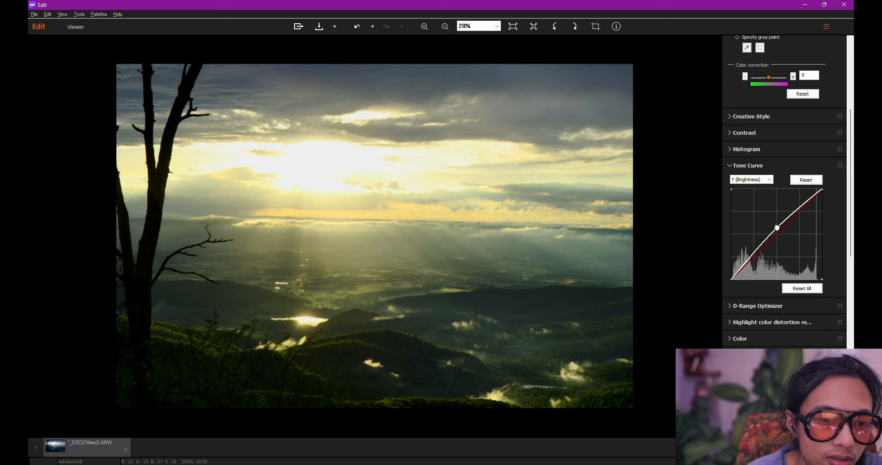
pyautogui.click(757, 183)
pyautogui.click(756, 192)
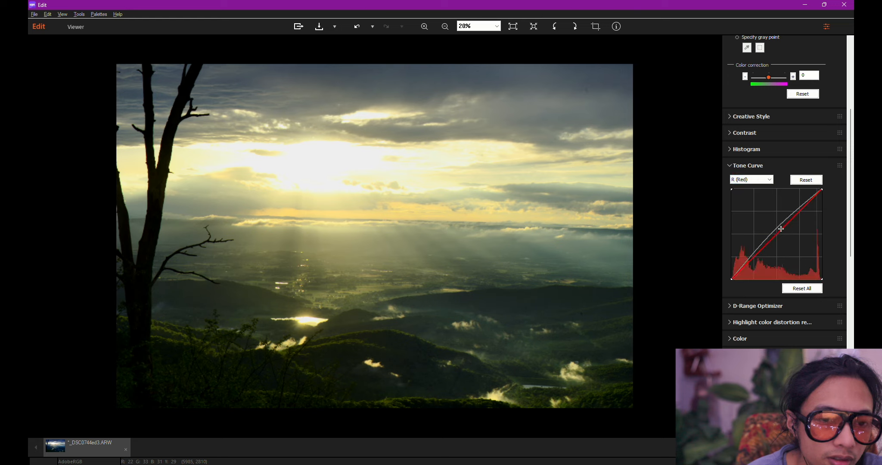
pyautogui.moveTo(816, 203); pyautogui.dragTo(813, 197)
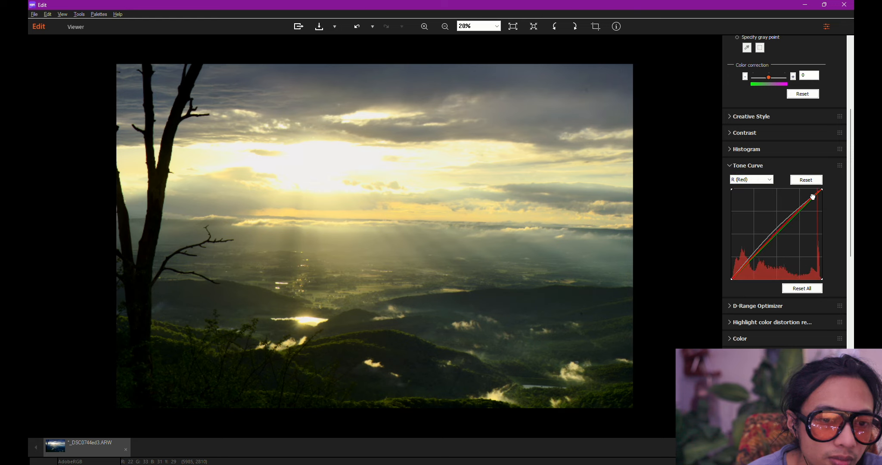
# Step: Lift the highlights of the blue tone curve and lower its darker midtones back toward the diagonal with a second point
pyautogui.click(755, 181)
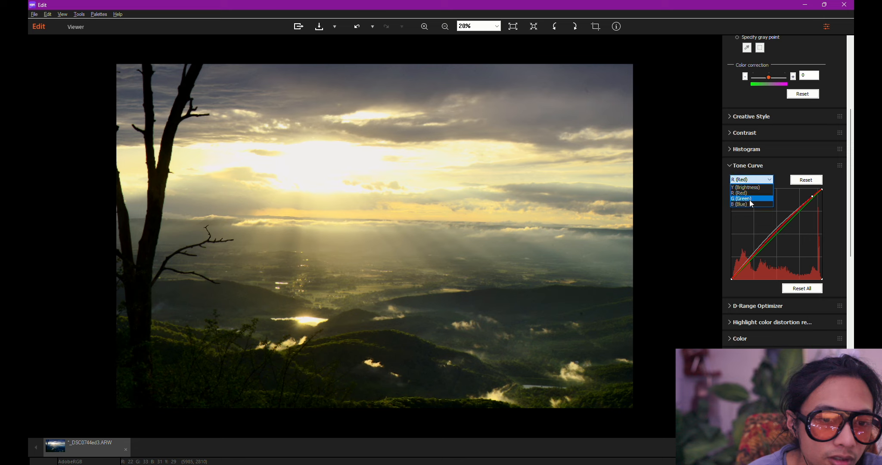
pyautogui.click(750, 200)
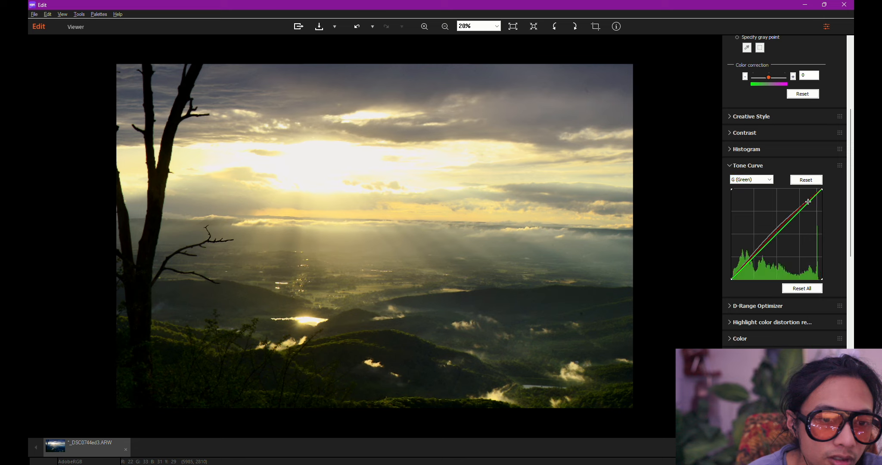
pyautogui.click(752, 180)
pyautogui.click(752, 201)
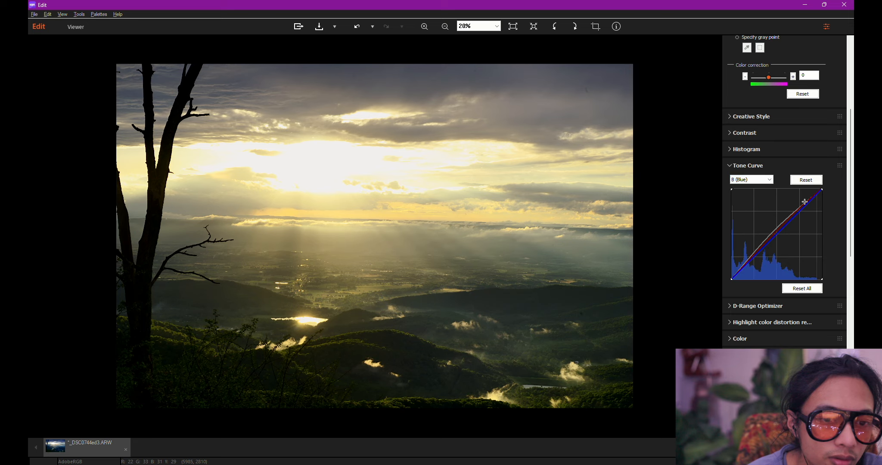
pyautogui.moveTo(804, 202); pyautogui.dragTo(806, 200)
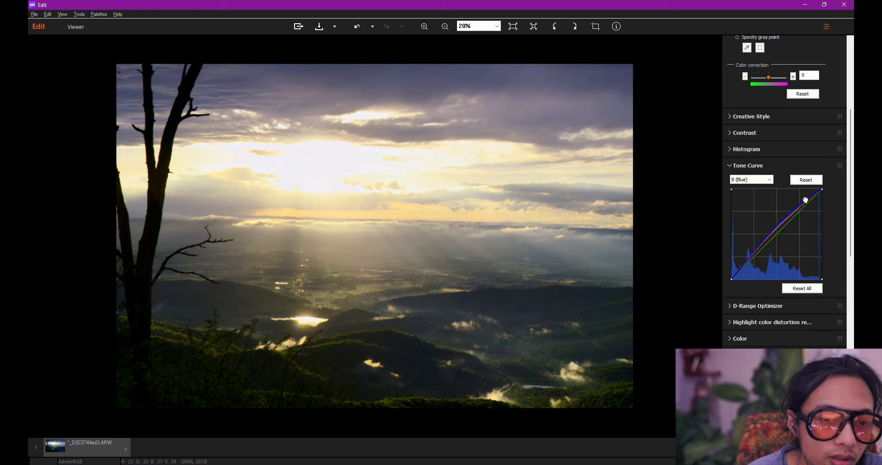
pyautogui.moveTo(806, 200); pyautogui.dragTo(806, 199)
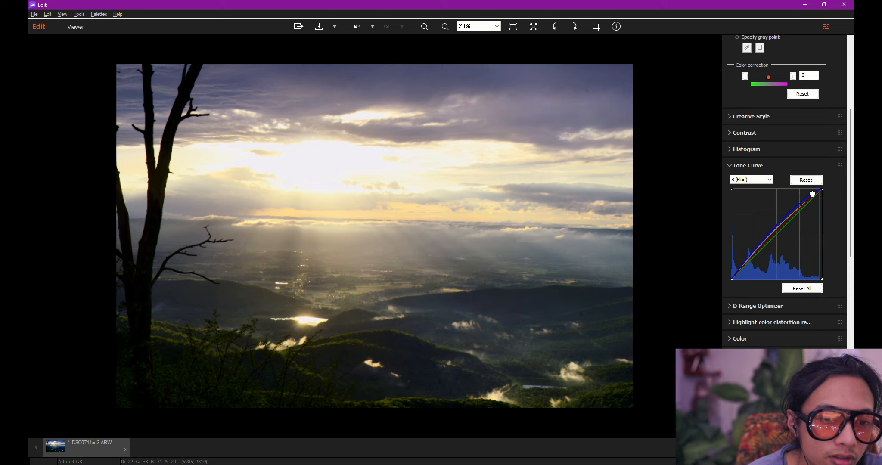
pyautogui.moveTo(761, 244)
pyautogui.mouseDown()
pyautogui.moveTo(760, 236)
pyautogui.moveTo(766, 241)
pyautogui.mouseUp()
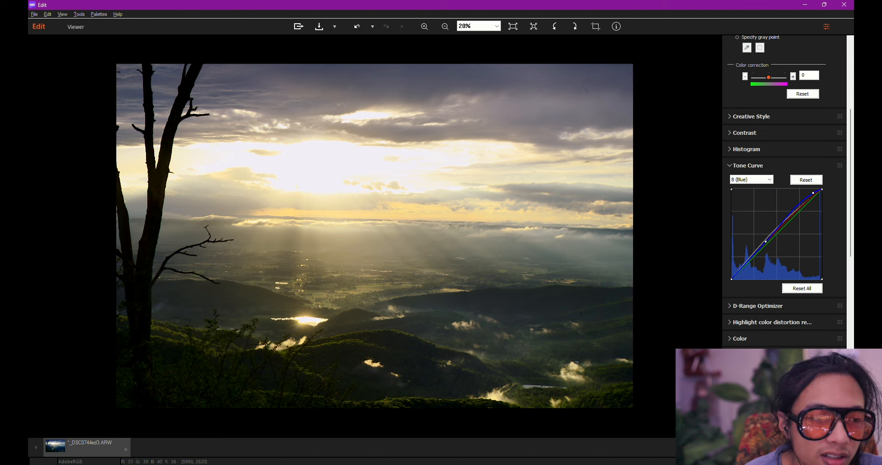
# Step: Reshape the blue tone curve by anchoring the deepest shadows, lifting the tones just above them, and holding the midtones slightly above the diagonal
pyautogui.hotkey('ctrl', 'v')
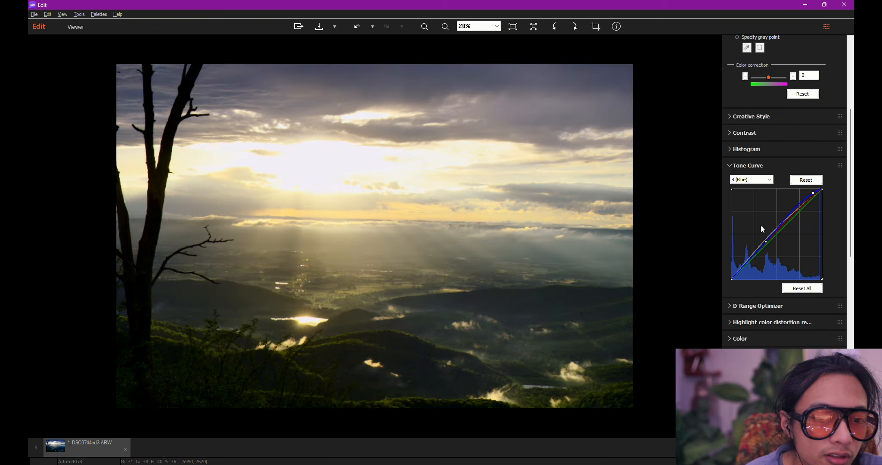
pyautogui.moveTo(765, 241); pyautogui.dragTo(739, 275)
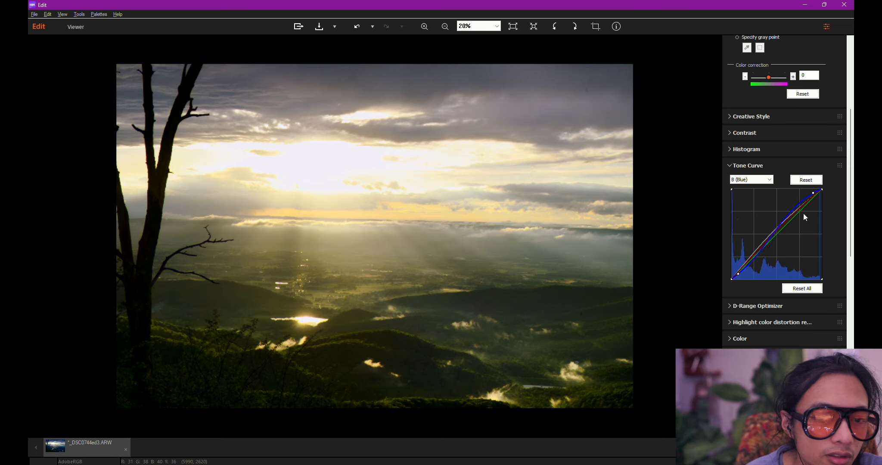
pyautogui.moveTo(813, 193); pyautogui.dragTo(741, 261)
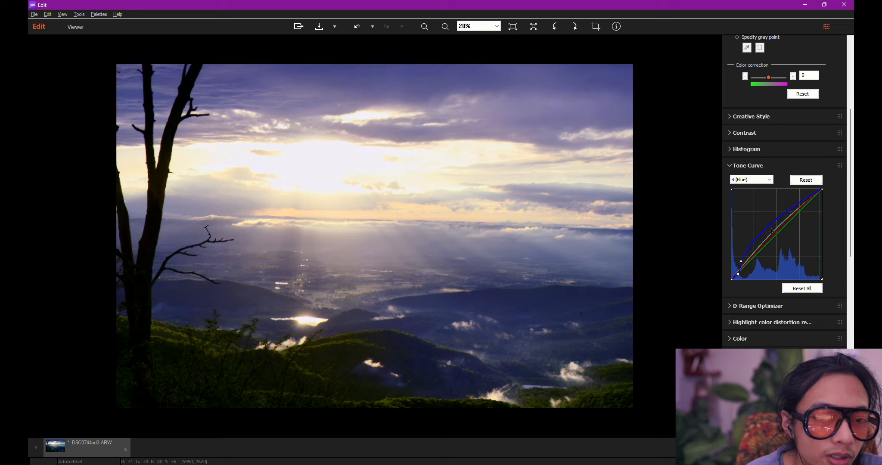
pyautogui.moveTo(771, 231); pyautogui.dragTo(777, 226)
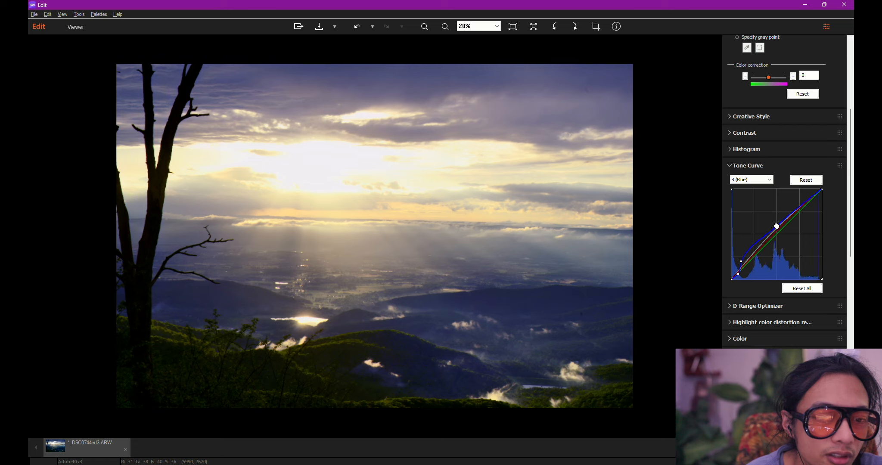
# Step: Add a control point to the darker midtones of the green tone curve, keeping it close to the diagonal
pyautogui.click(758, 179)
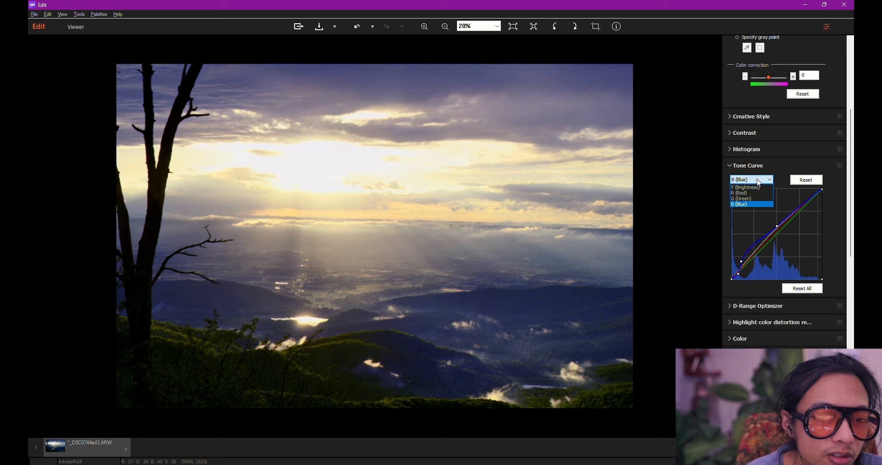
pyautogui.click(745, 199)
pyautogui.moveTo(777, 234); pyautogui.dragTo(769, 242)
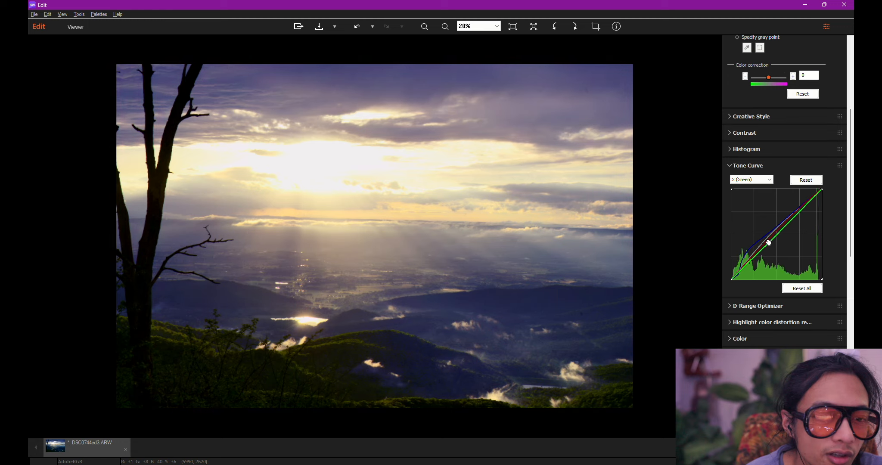
# Step: Bring the highlights of the red tone curve back to the diagonal and lower its midtones slightly below it
pyautogui.click(750, 181)
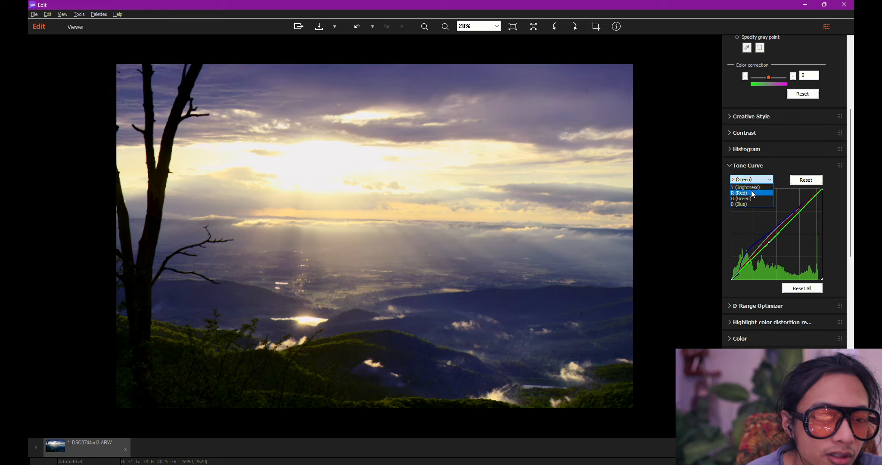
pyautogui.click(752, 194)
pyautogui.moveTo(776, 237); pyautogui.dragTo(814, 197)
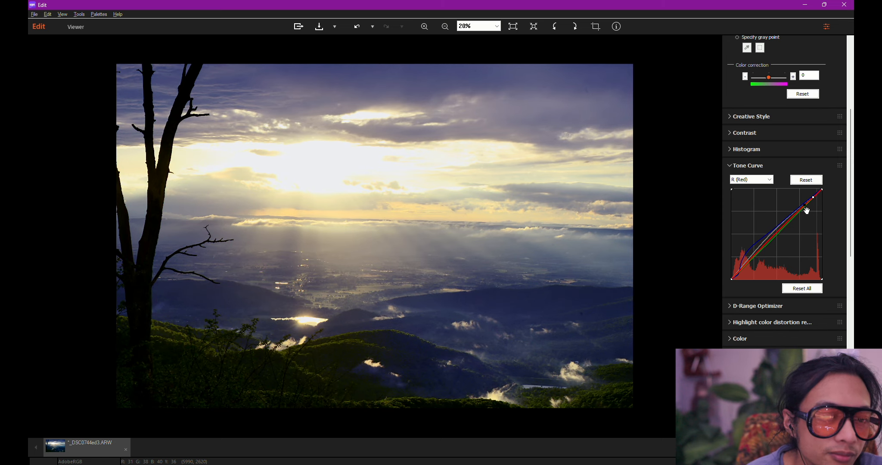
pyautogui.moveTo(805, 206); pyautogui.dragTo(776, 243)
pyautogui.moveTo(776, 243); pyautogui.dragTo(773, 241)
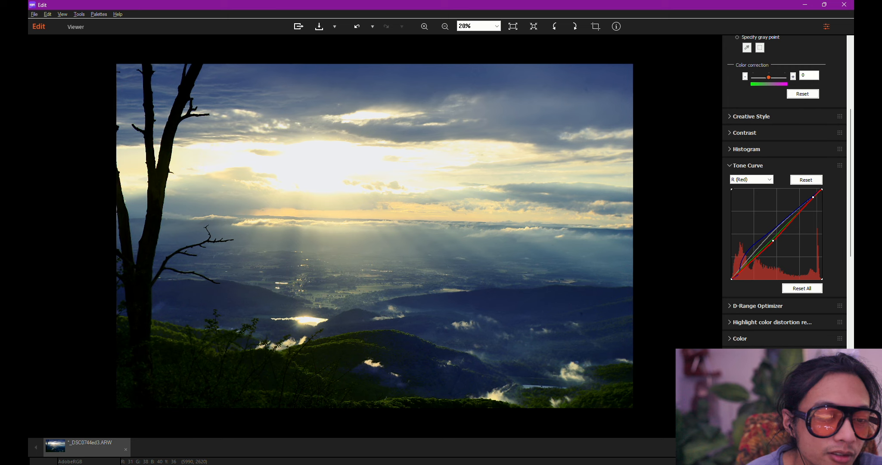
pyautogui.scroll(-3, 776, 345)
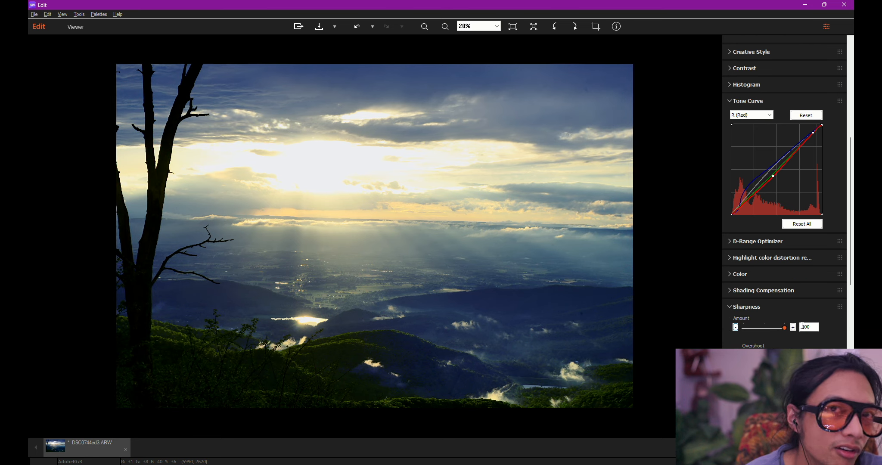
pyautogui.scroll(1, 792, 320)
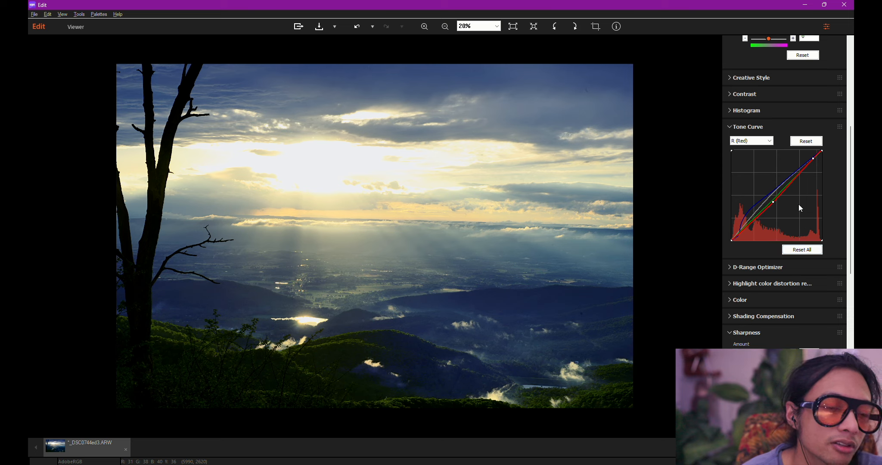